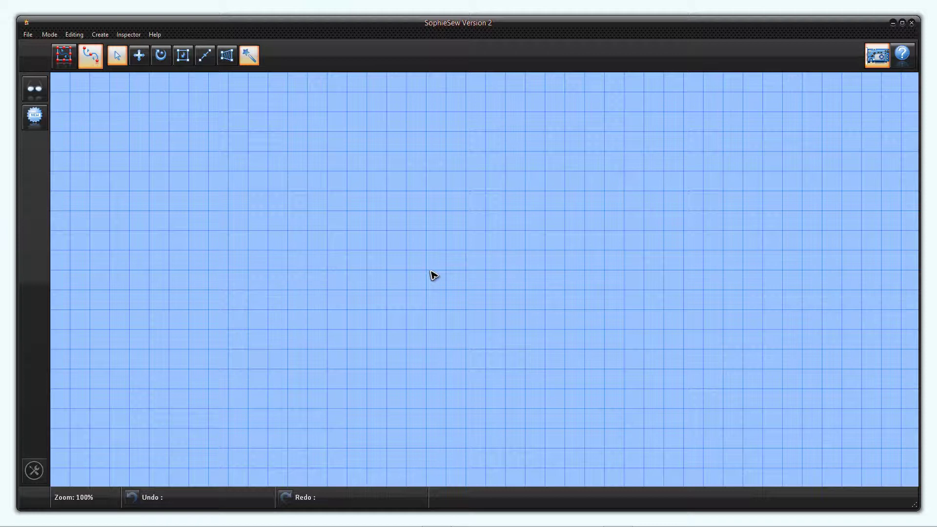
# Add an image object, load CelticCenter.jpg into it, and move it to the middle of the canvas.
pyautogui.click(753, 251)
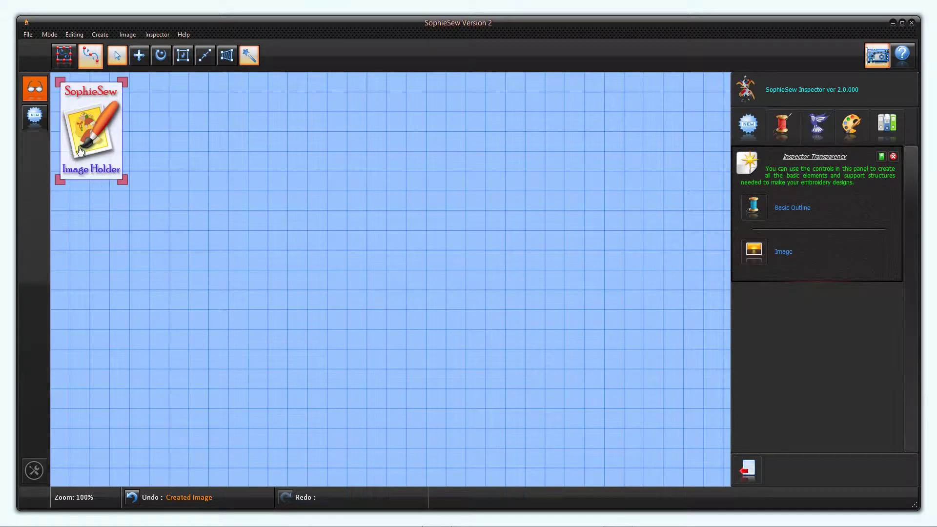
pyautogui.doubleClick(89, 128)
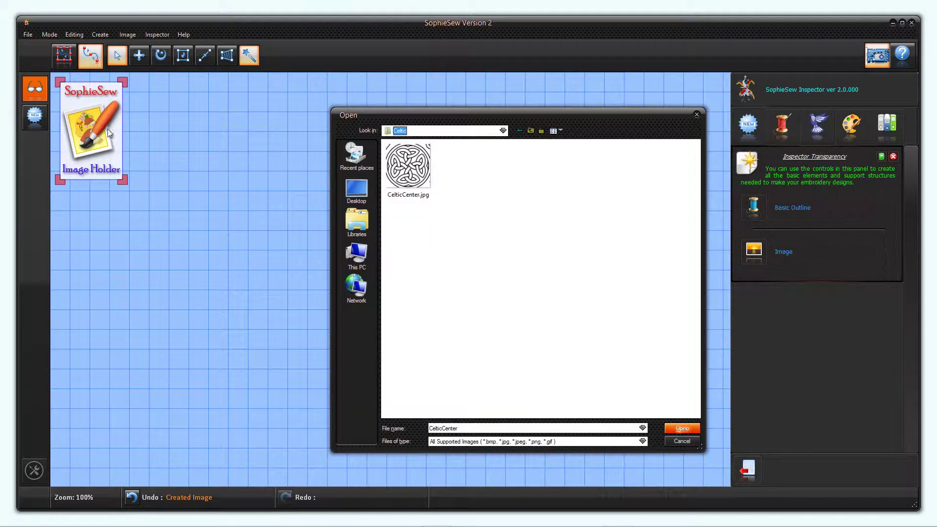
pyautogui.click(414, 166)
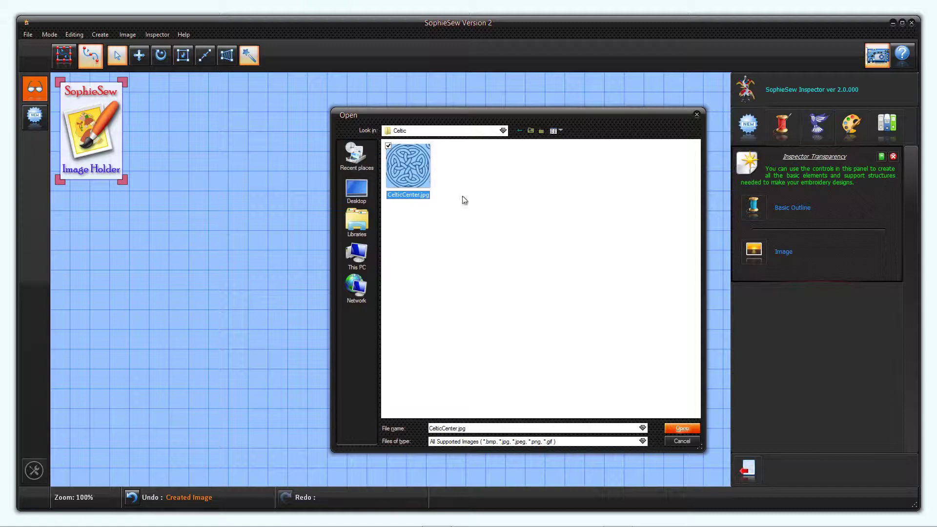
pyautogui.click(682, 430)
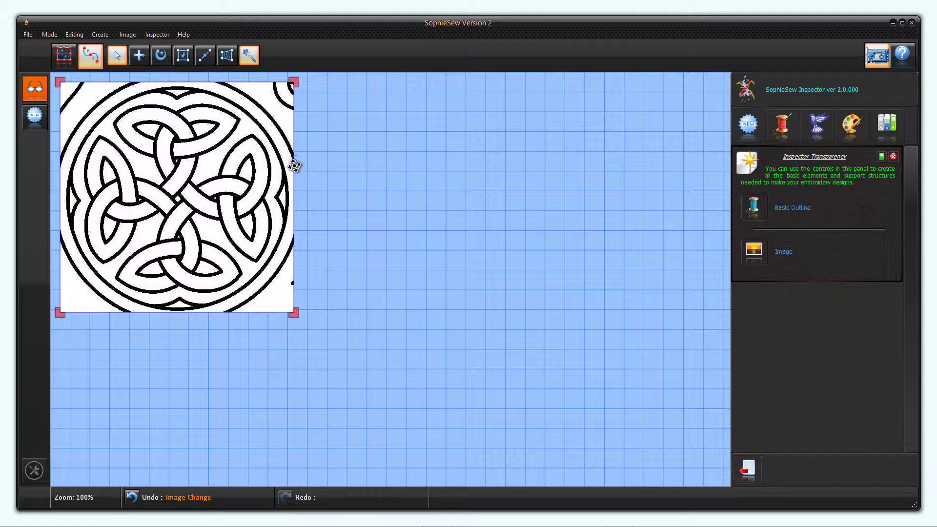
pyautogui.moveTo(294, 166); pyautogui.dragTo(503, 231)
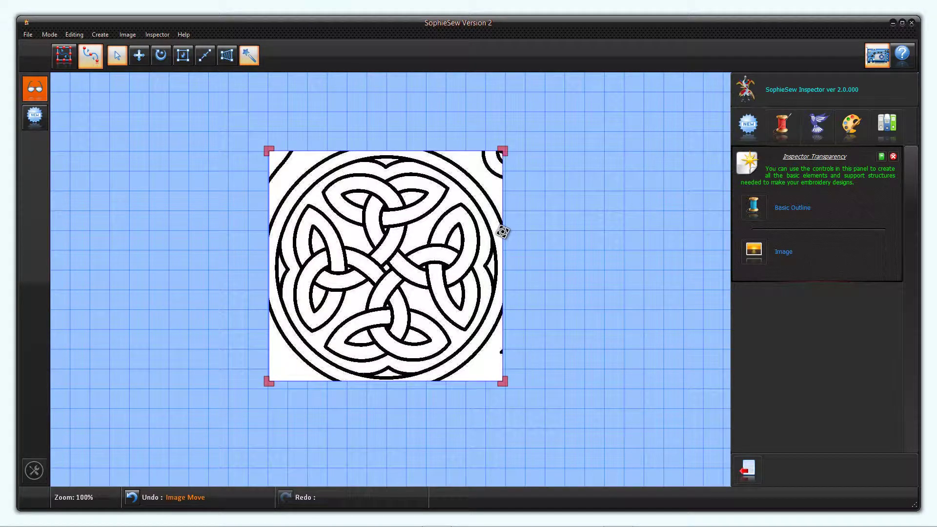
# Set the Celtic image's transparency to 50% and lock the image.
pyautogui.rightClick(503, 256)
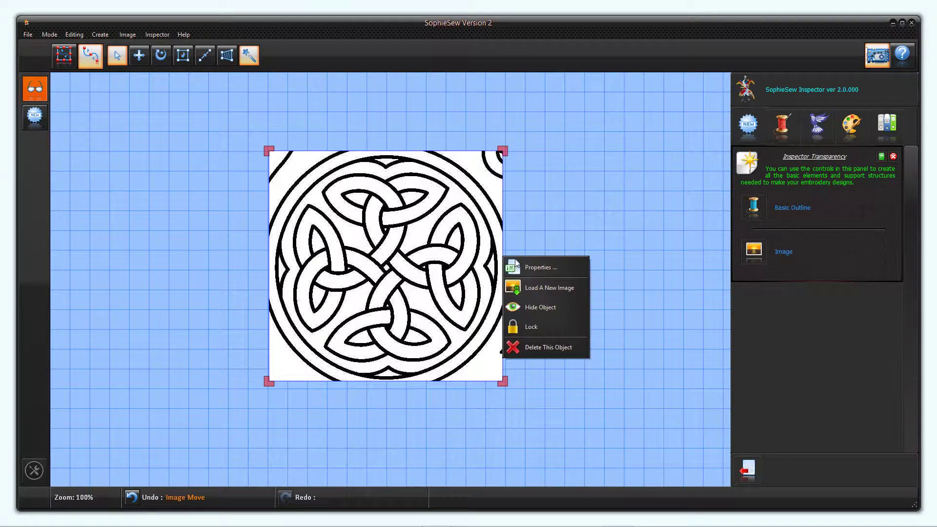
pyautogui.click(542, 268)
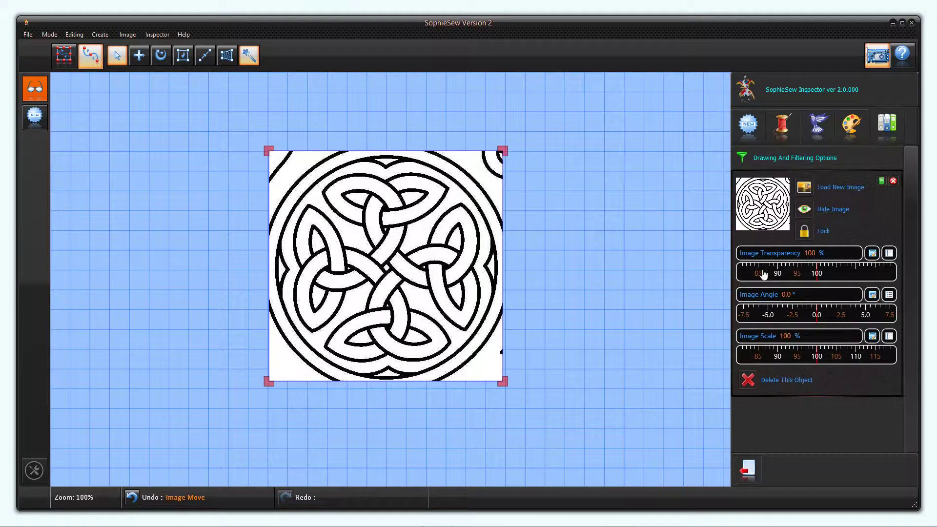
pyautogui.moveTo(764, 275); pyautogui.dragTo(857, 275)
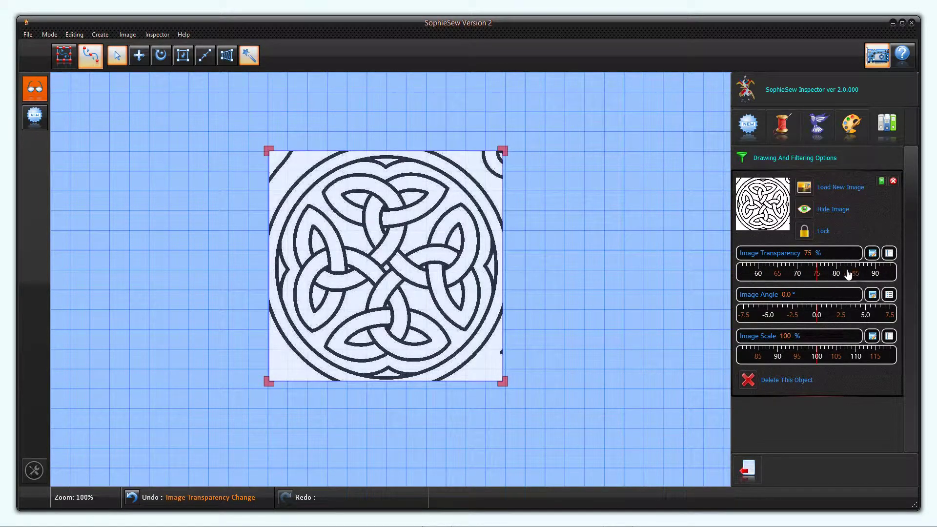
pyautogui.moveTo(759, 273); pyautogui.dragTo(857, 272)
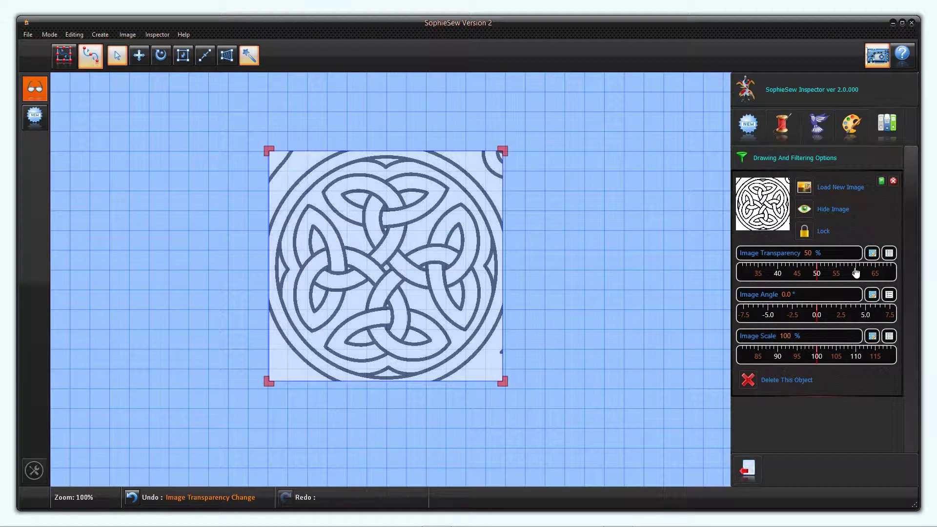
pyautogui.click(805, 233)
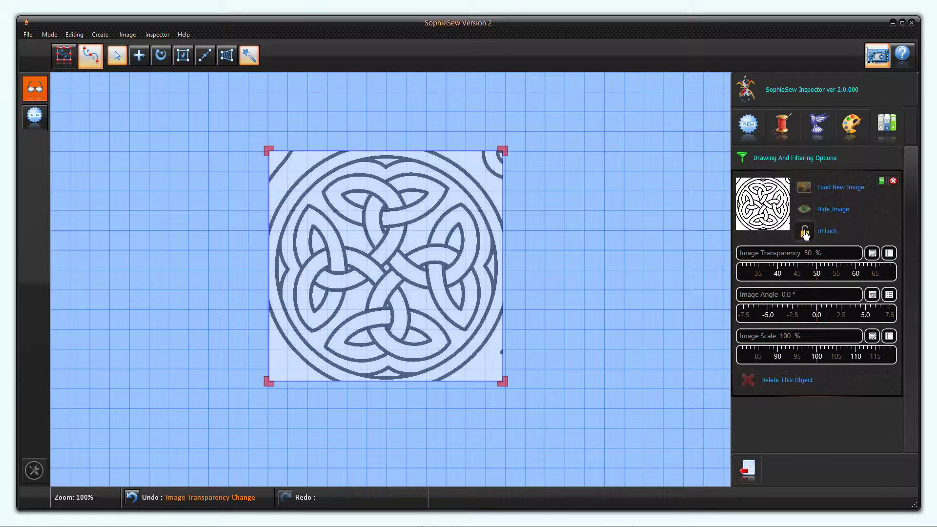
# Trace the left edge of the top knot's vertical band with a basic outline, bending the curve to follow the artwork.
pyautogui.scroll(5, 542, 220)
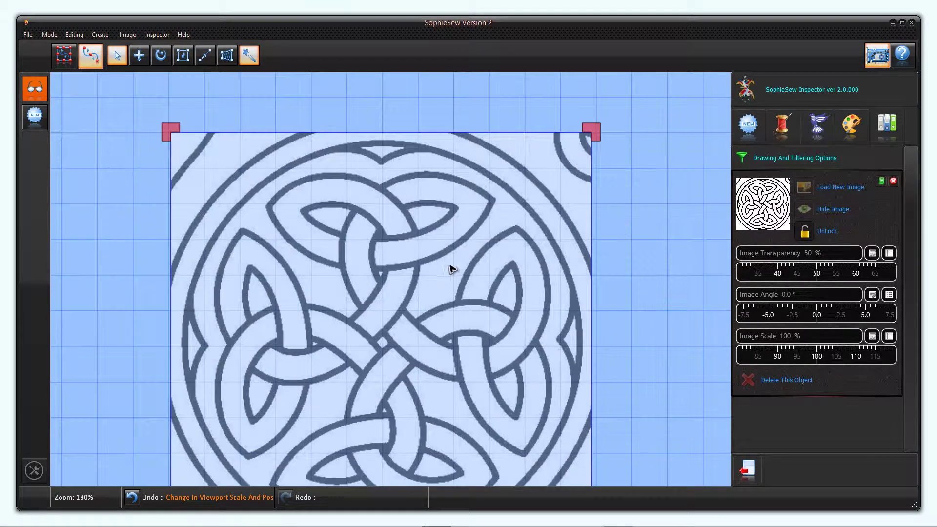
pyautogui.scroll(5, 488, 283)
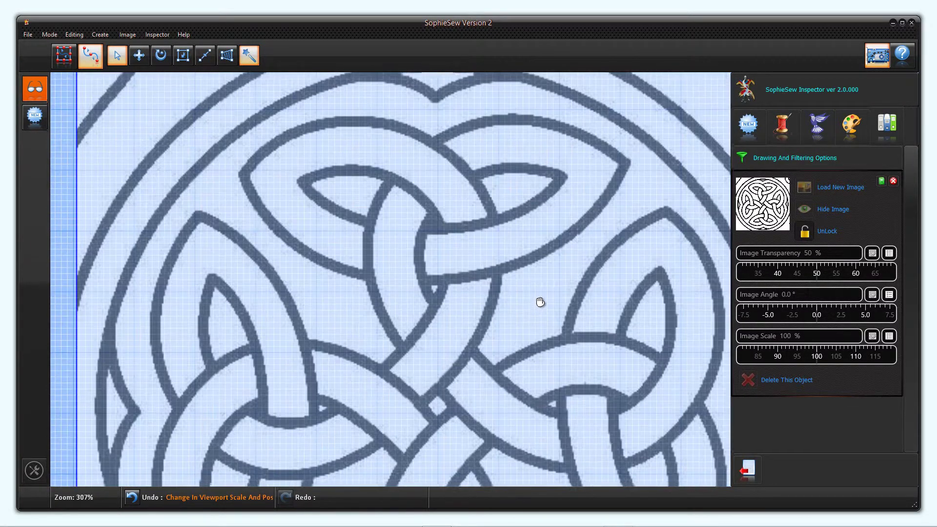
pyautogui.moveTo(540, 302); pyautogui.dragTo(557, 323)
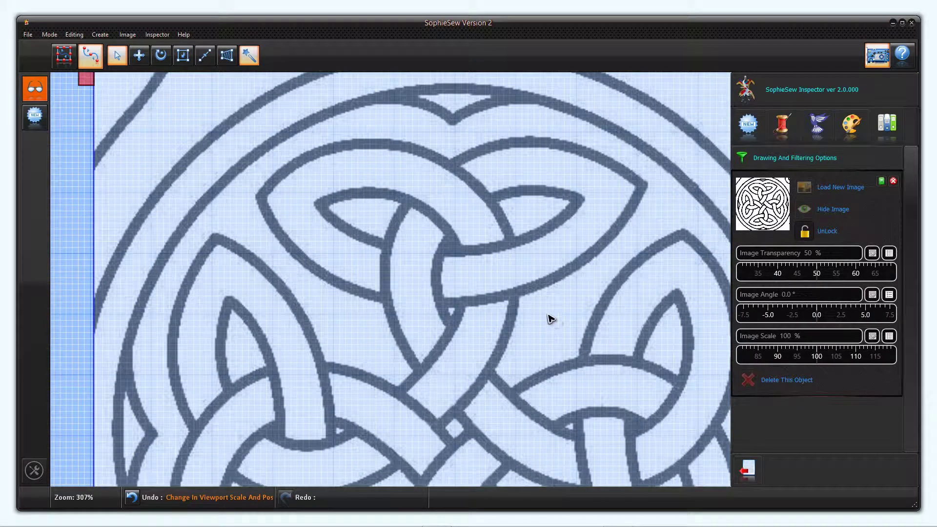
pyautogui.click(41, 116)
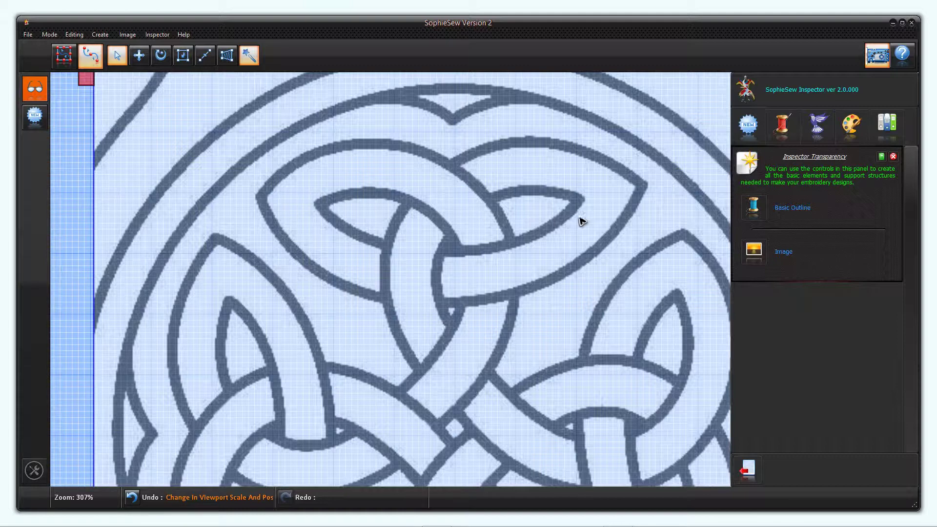
pyautogui.click(754, 209)
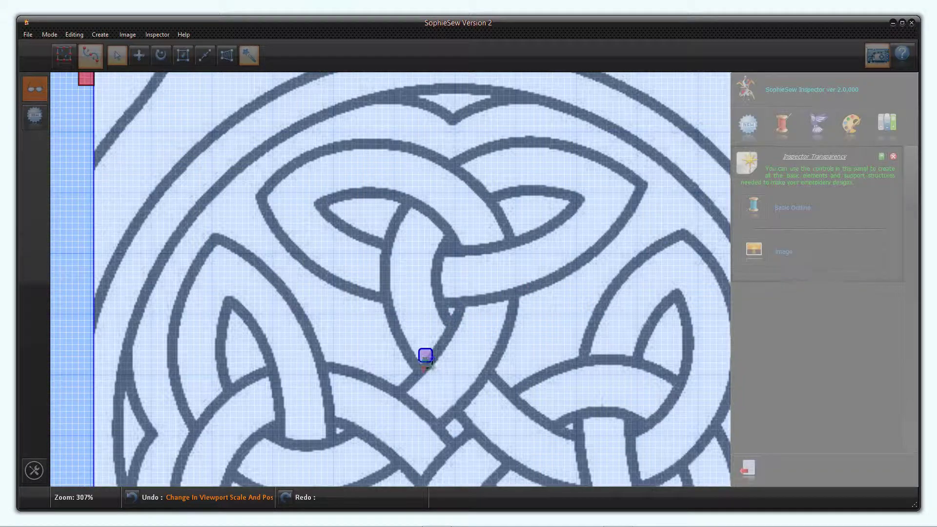
pyautogui.click(414, 362)
pyautogui.click(391, 315)
pyautogui.click(383, 264)
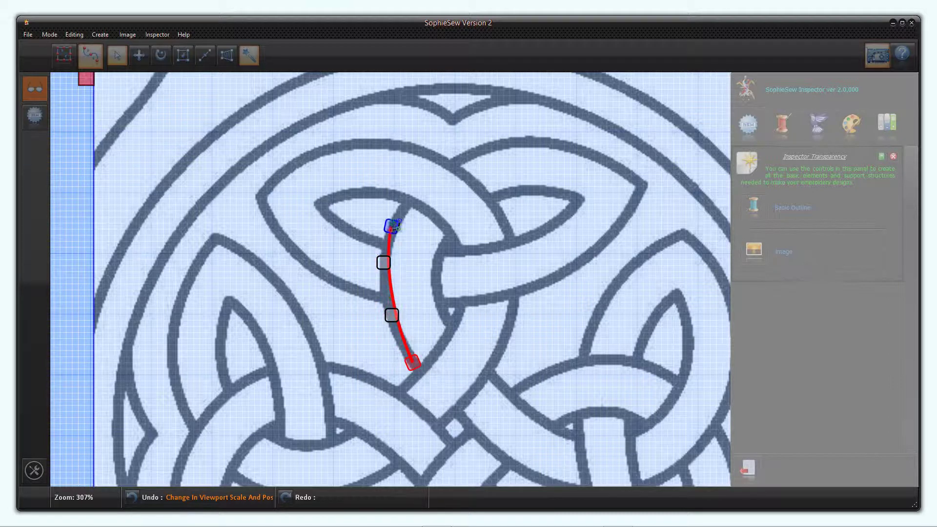
pyautogui.doubleClick(403, 210)
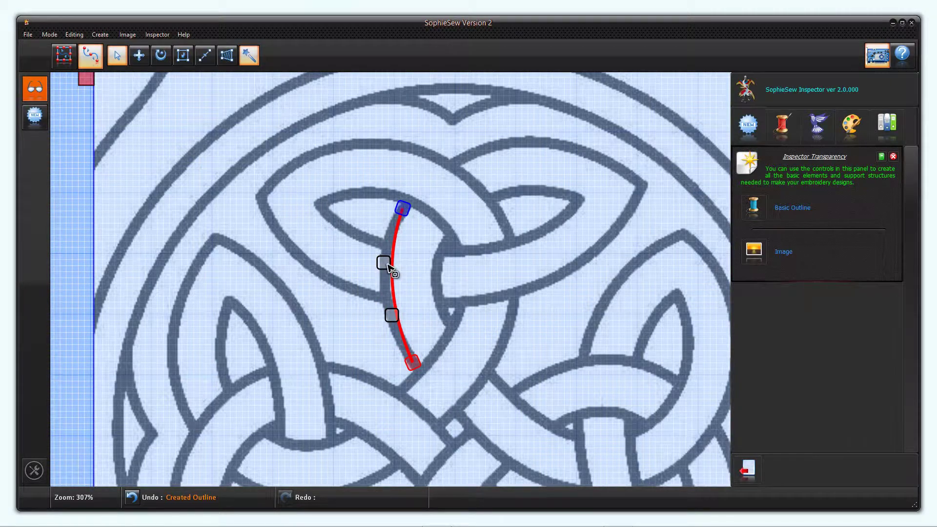
pyautogui.moveTo(384, 263); pyautogui.dragTo(372, 259)
pyautogui.moveTo(389, 305); pyautogui.dragTo(383, 309)
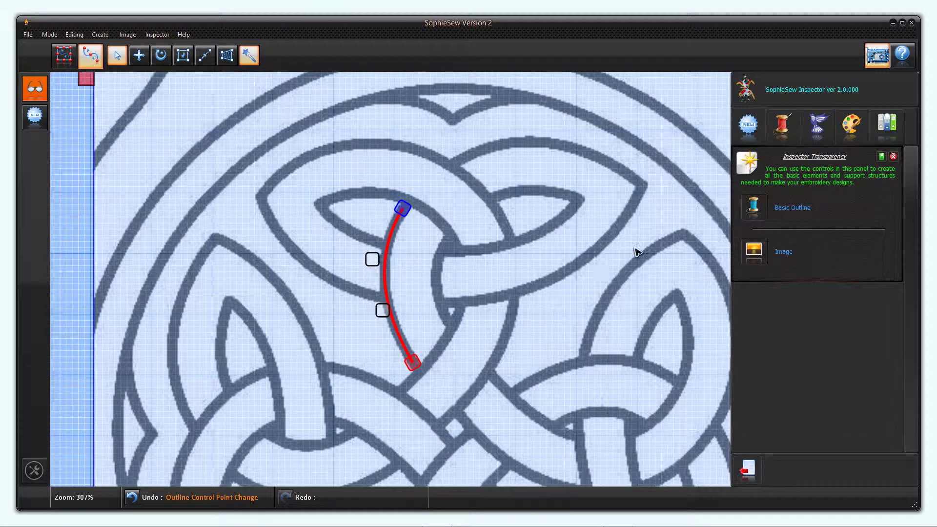
# Draw a basic outline around the outer edge of the top knot's left loop, through its pointed tip to the right-hand crossing.
pyautogui.click(756, 210)
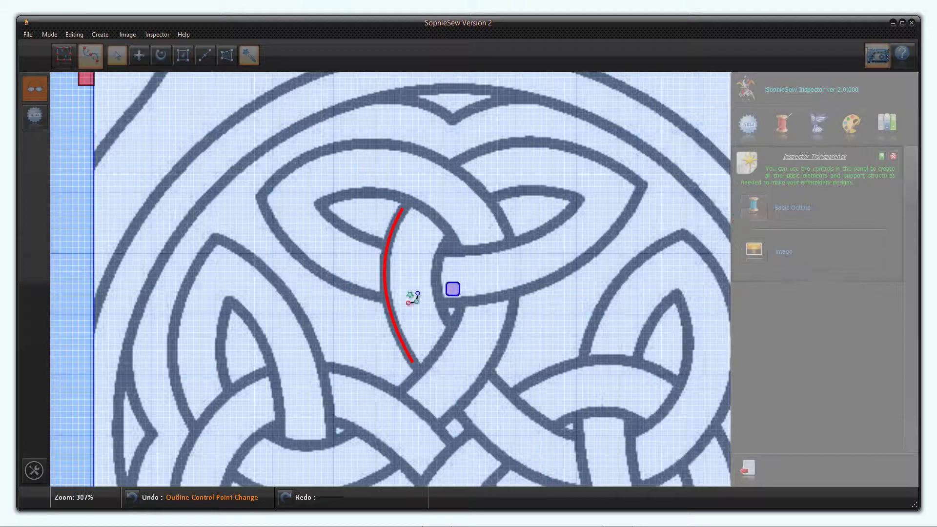
pyautogui.click(374, 297)
pyautogui.click(349, 288)
pyautogui.moveTo(348, 288); pyautogui.dragTo(307, 269)
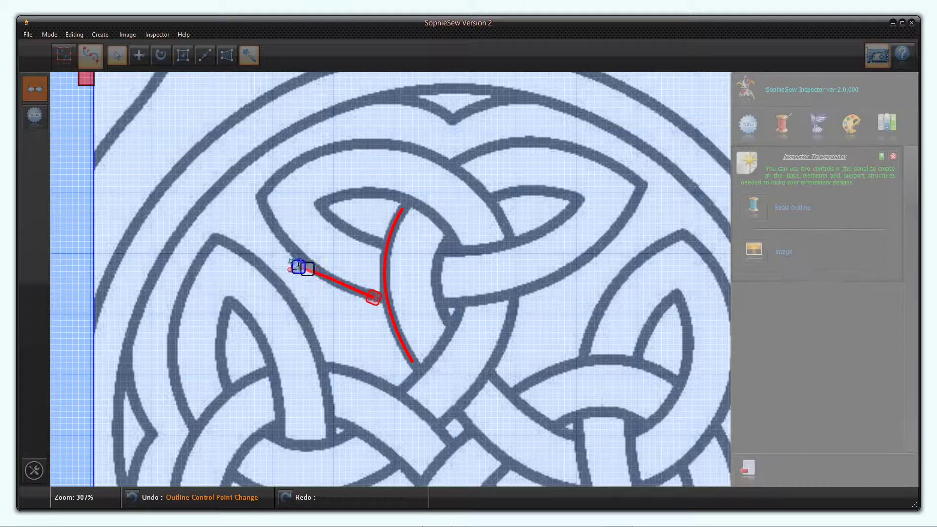
pyautogui.click(277, 235)
pyautogui.click(263, 201)
pyautogui.moveTo(263, 200); pyautogui.dragTo(261, 195)
pyautogui.click(282, 164)
pyautogui.moveTo(283, 163); pyautogui.dragTo(511, 235)
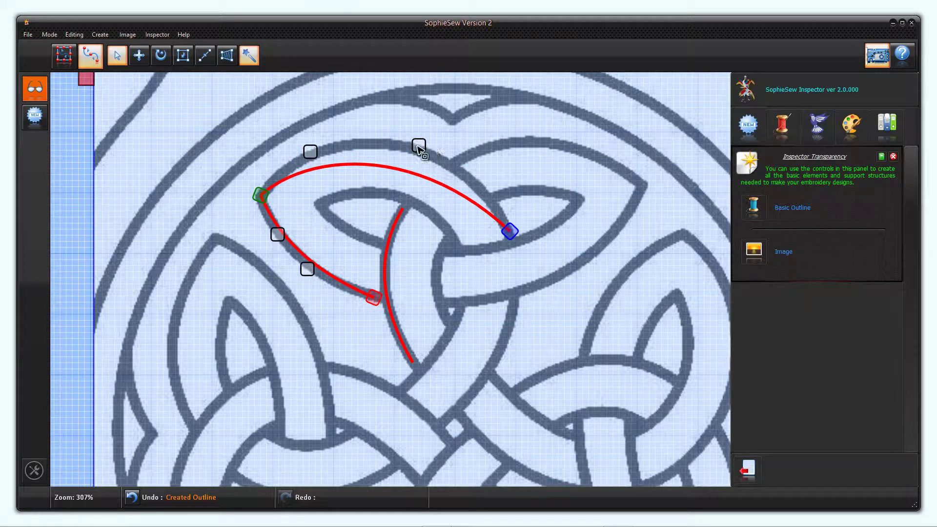
# Adjust the control points of the left loop's upper curve so it follows the artwork line.
pyautogui.moveTo(419, 146); pyautogui.dragTo(432, 97)
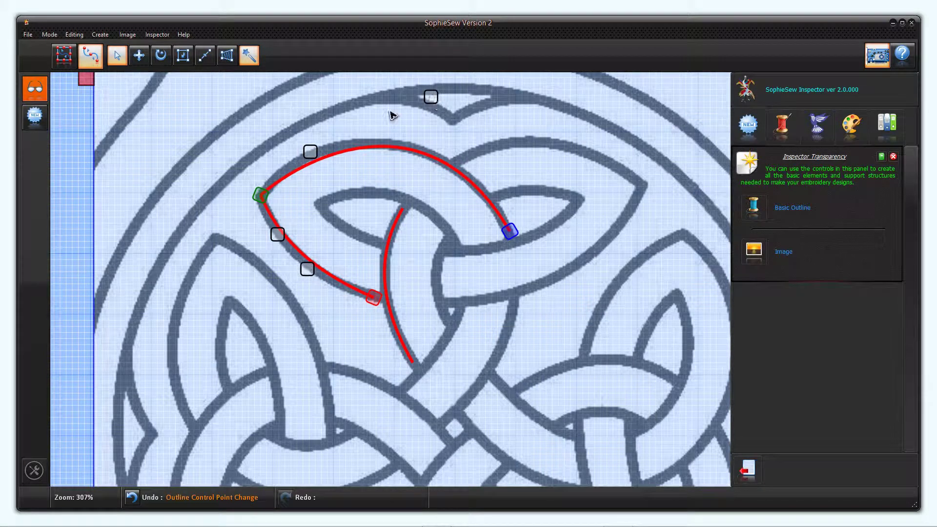
pyautogui.moveTo(320, 152); pyautogui.dragTo(310, 135)
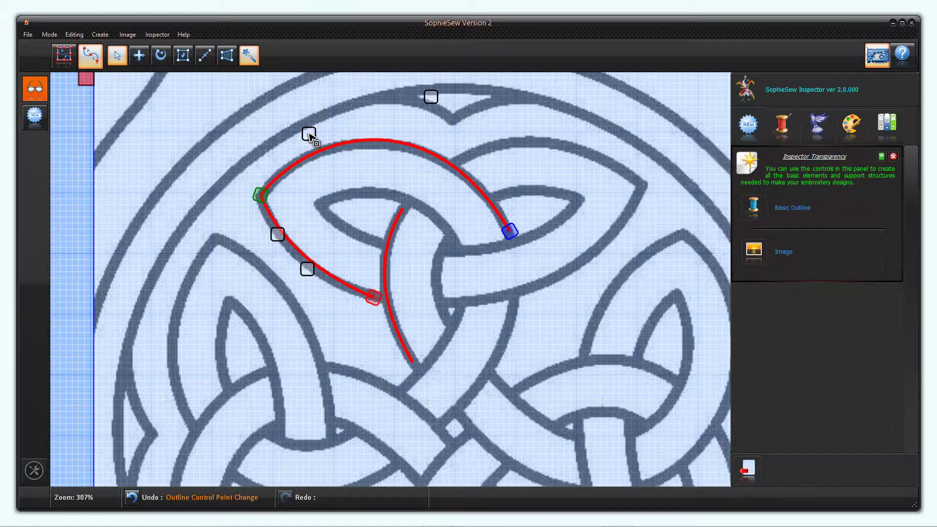
pyautogui.moveTo(432, 101)
pyautogui.mouseDown()
pyautogui.moveTo(455, 110)
pyautogui.moveTo(447, 111)
pyautogui.mouseUp()
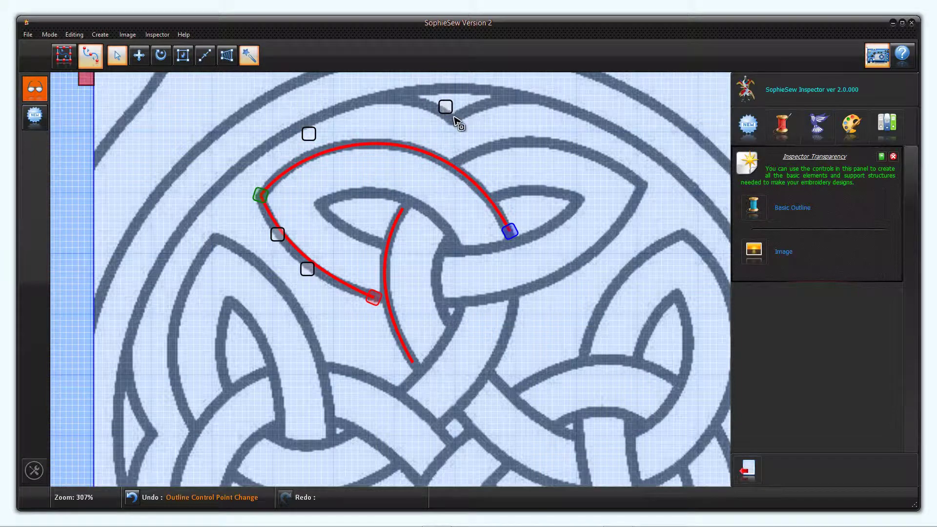
# Draw a basic outline around the outer edge of the top knot's right loop, through its pointed tip to the vertical band.
pyautogui.click(754, 208)
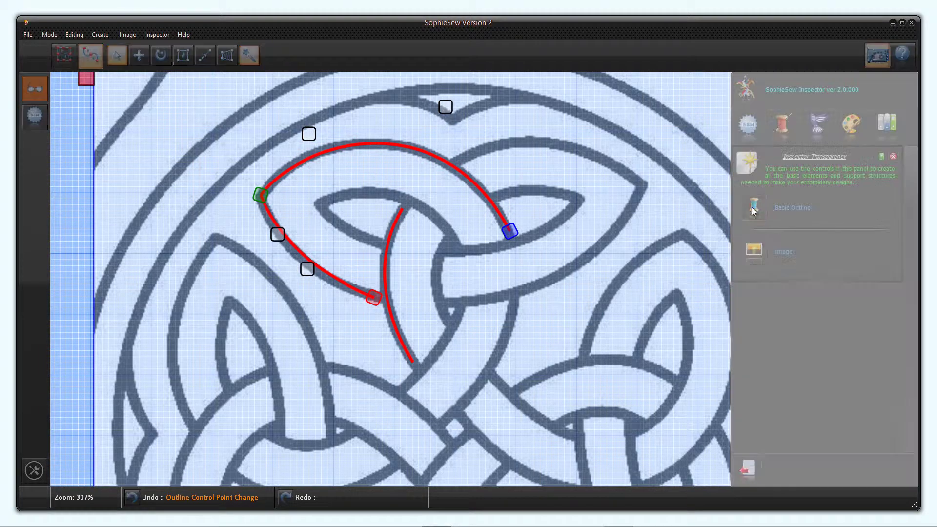
pyautogui.click(456, 159)
pyautogui.click(530, 135)
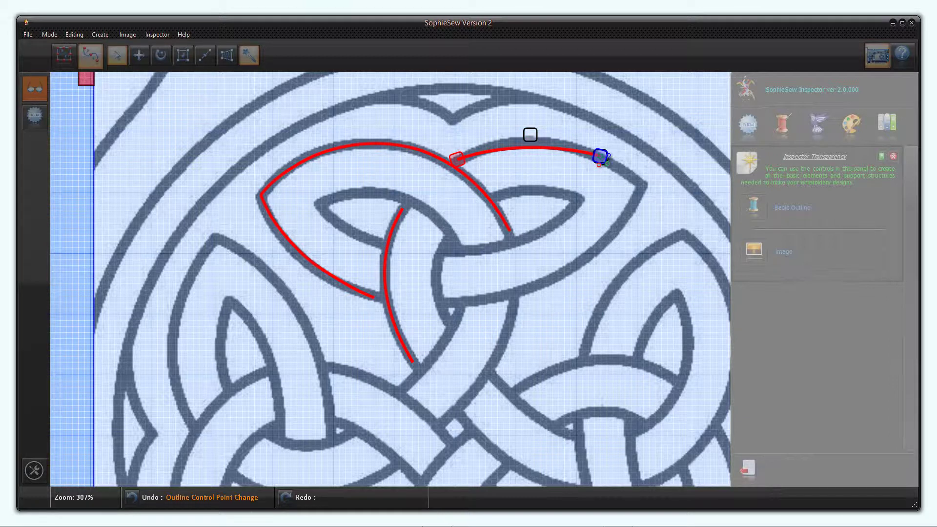
pyautogui.click(600, 156)
pyautogui.click(642, 183)
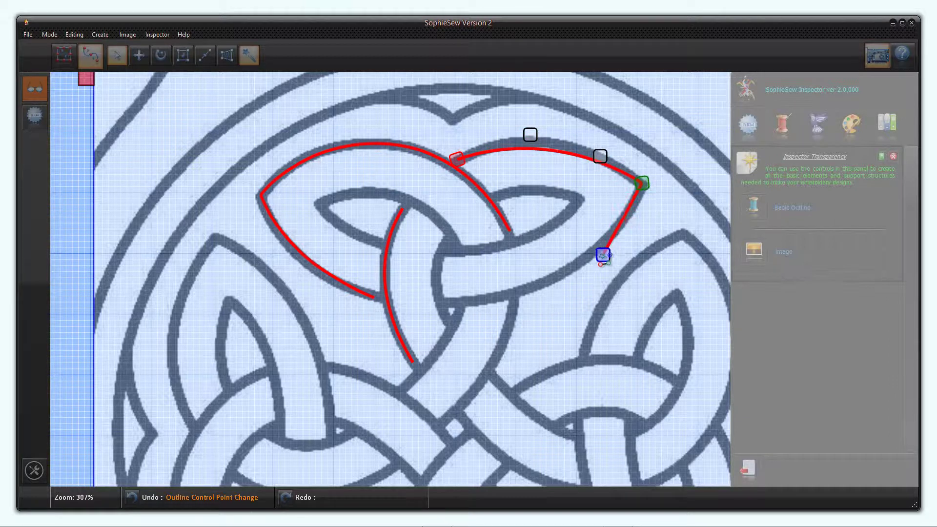
pyautogui.click(601, 256)
pyautogui.click(530, 291)
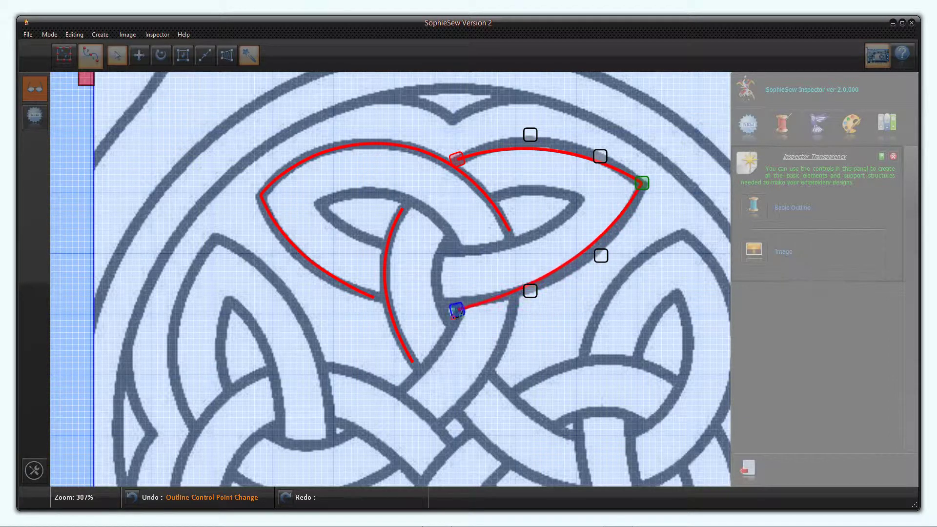
pyautogui.click(447, 304)
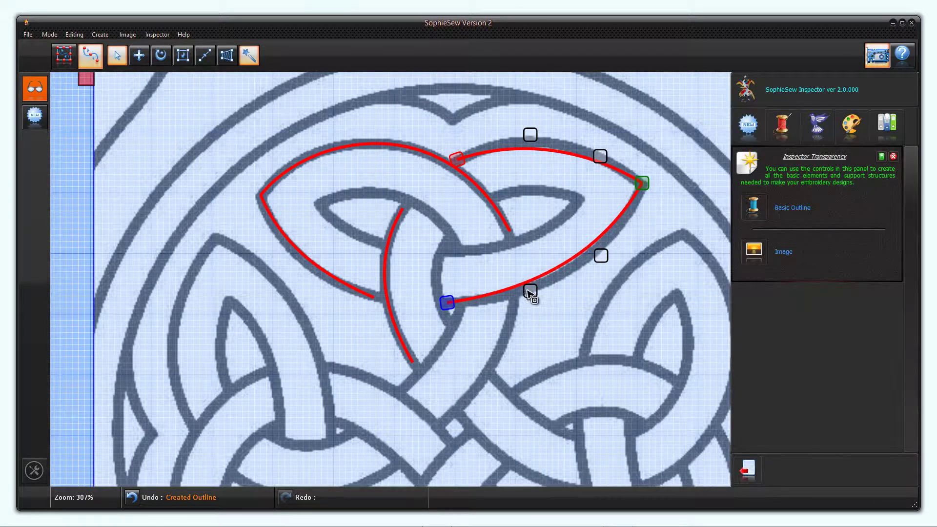
# Adjust the control points of the right loop's lower and upper curves so both follow the artwork line.
pyautogui.moveTo(530, 292); pyautogui.dragTo(537, 306)
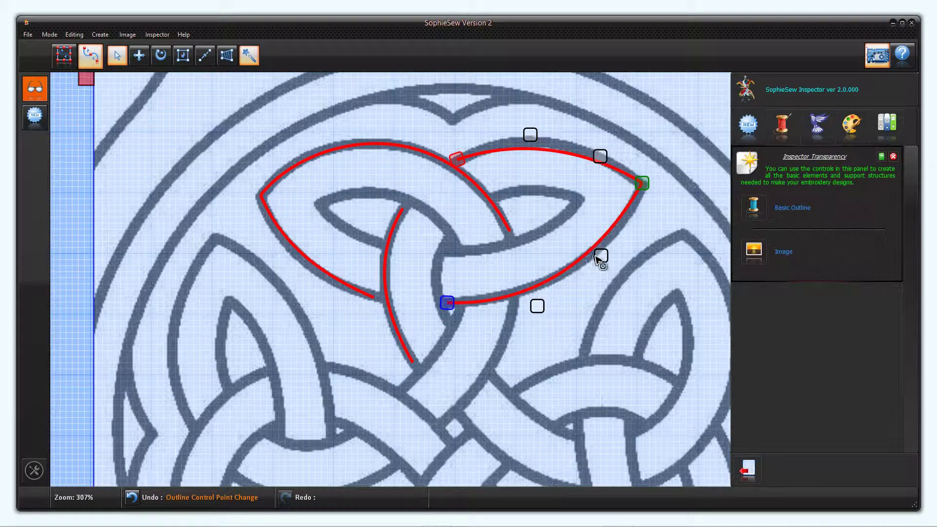
pyautogui.moveTo(595, 256); pyautogui.dragTo(618, 251)
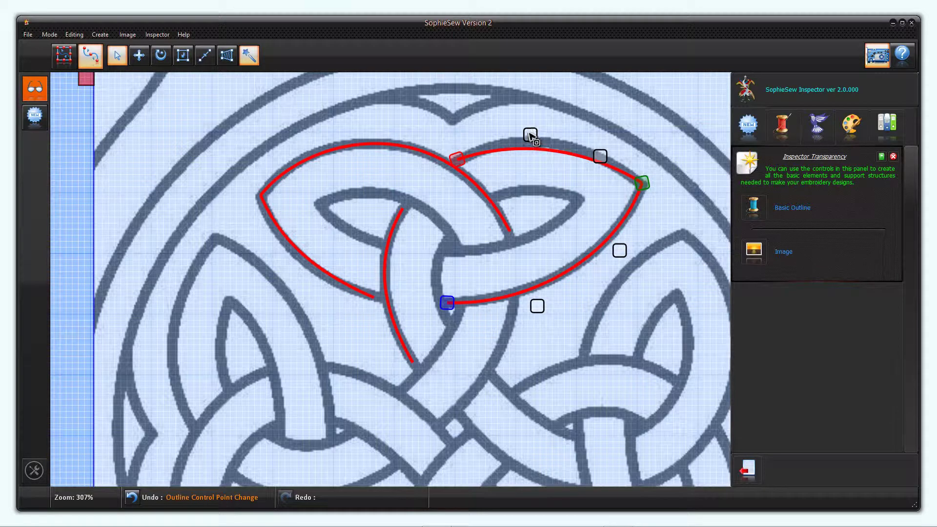
pyautogui.moveTo(530, 135); pyautogui.dragTo(530, 119)
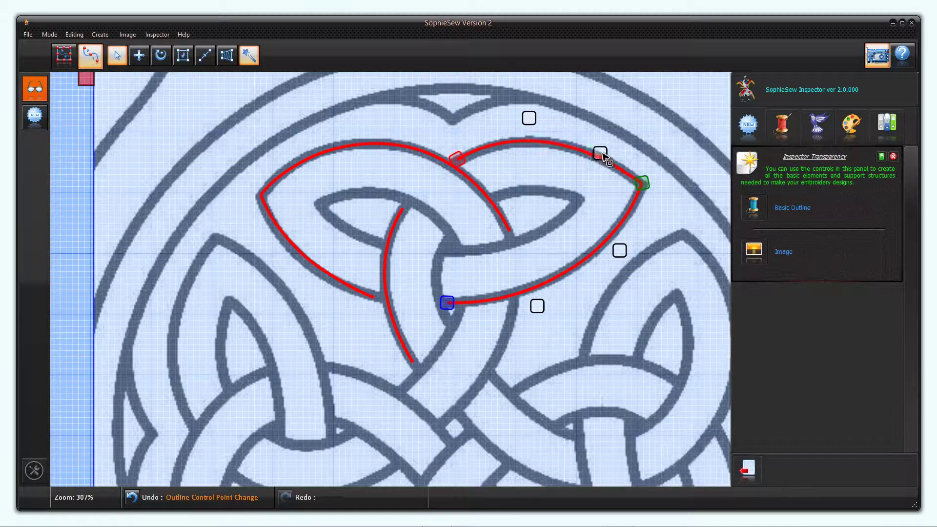
pyautogui.moveTo(604, 155); pyautogui.dragTo(609, 155)
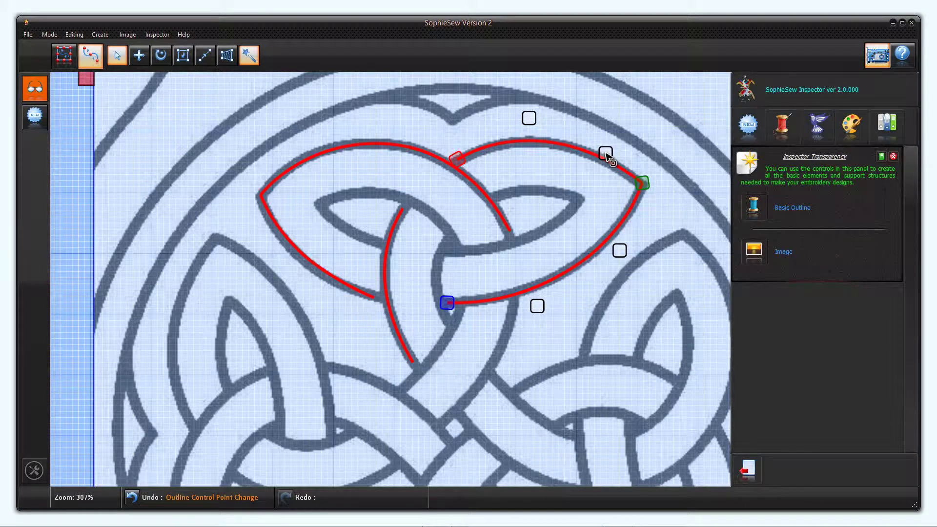
# Draw a basic outline along the inner edge of the top knot's right loop, through its tip to the vertical band, and fit its lower curve to the artwork.
pyautogui.click(753, 207)
pyautogui.click(501, 193)
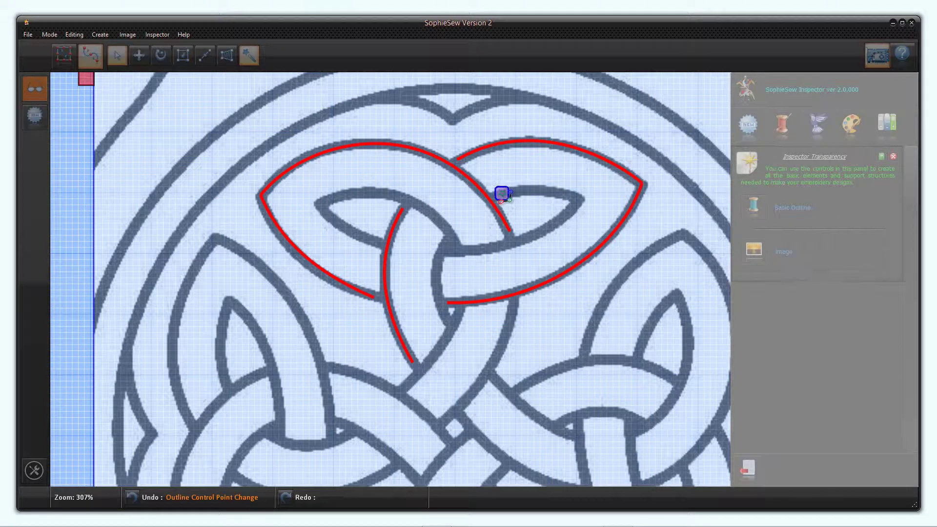
pyautogui.click(536, 187)
pyautogui.click(564, 192)
pyautogui.click(582, 199)
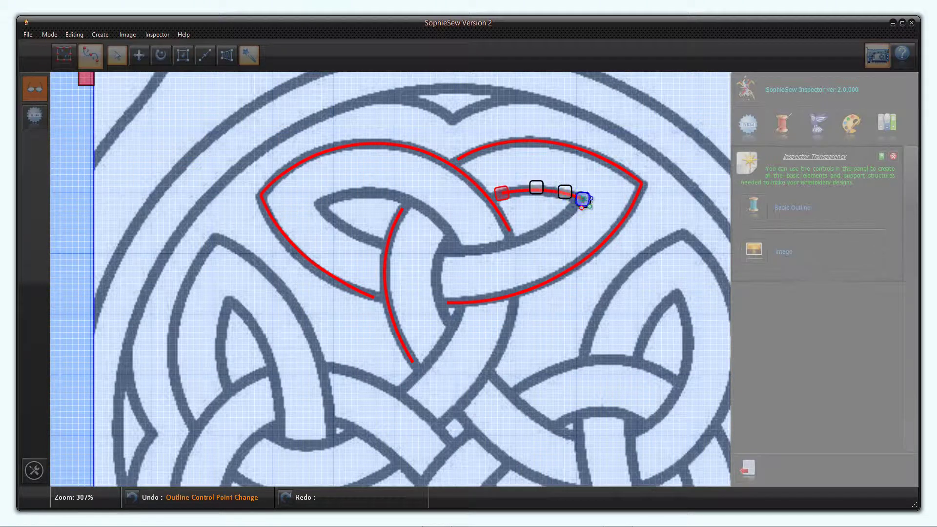
pyautogui.click(545, 230)
pyautogui.click(512, 243)
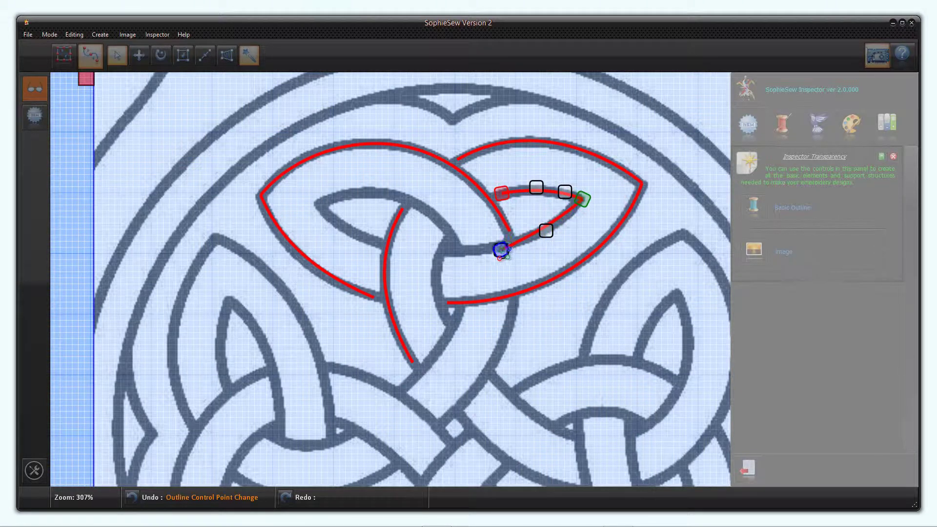
pyautogui.click(499, 250)
pyautogui.click(444, 254)
pyautogui.moveTo(499, 250); pyautogui.dragTo(503, 254)
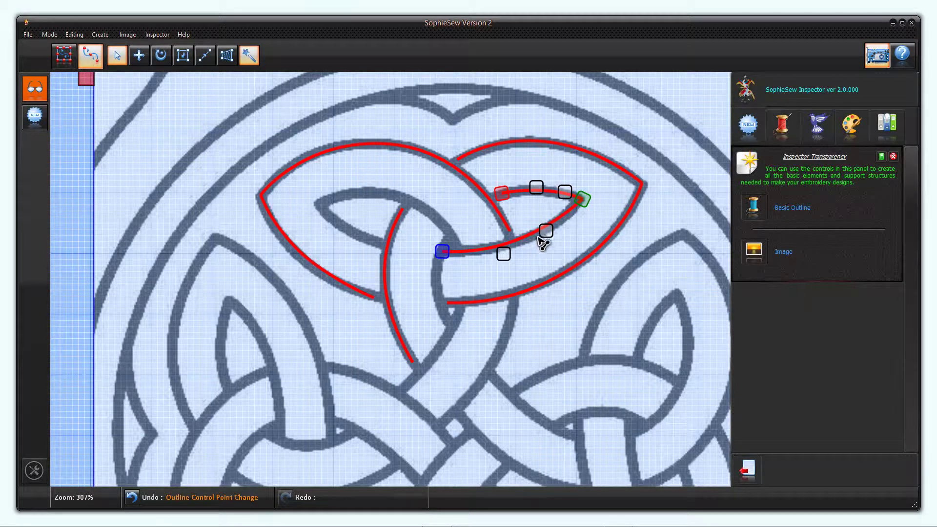
pyautogui.moveTo(546, 231); pyautogui.dragTo(551, 231)
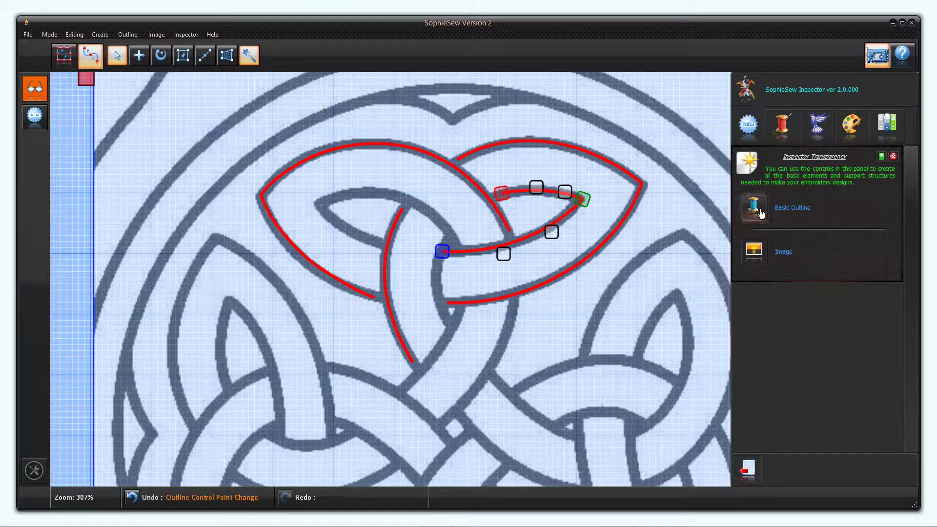
# Draw a basic outline along the inner edge of the top knot's left loop, from the central crossing through its tip to the vertical band.
pyautogui.click(755, 207)
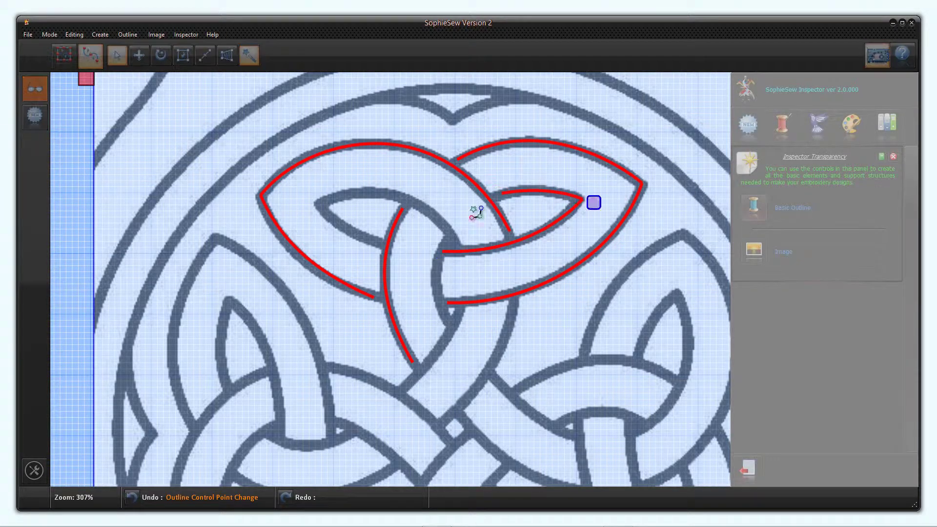
pyautogui.click(456, 239)
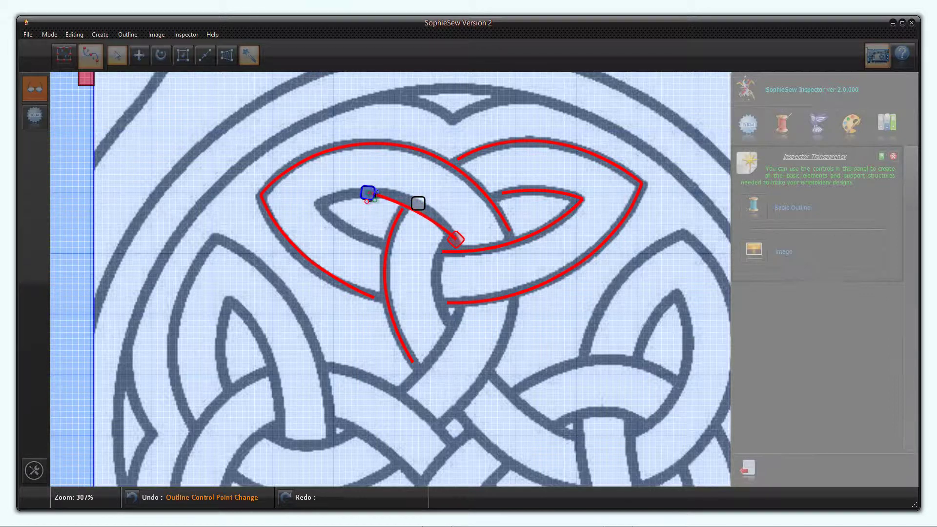
pyautogui.click(368, 193)
pyautogui.click(320, 200)
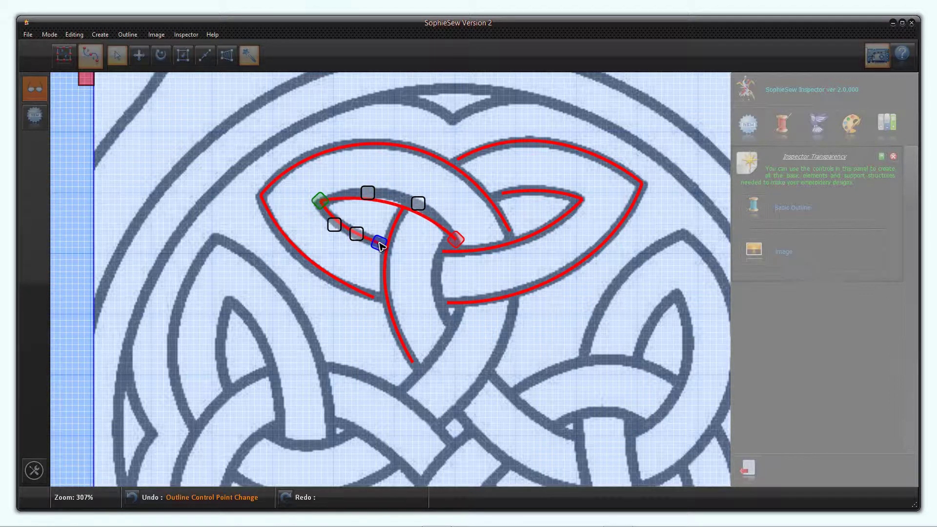
pyautogui.click(380, 245)
# Adjust the start point and upper control points of the left loop's inner outline so the curve follows the artwork line.
pyautogui.moveTo(368, 192); pyautogui.dragTo(375, 179)
pyautogui.moveTo(418, 203); pyautogui.dragTo(426, 199)
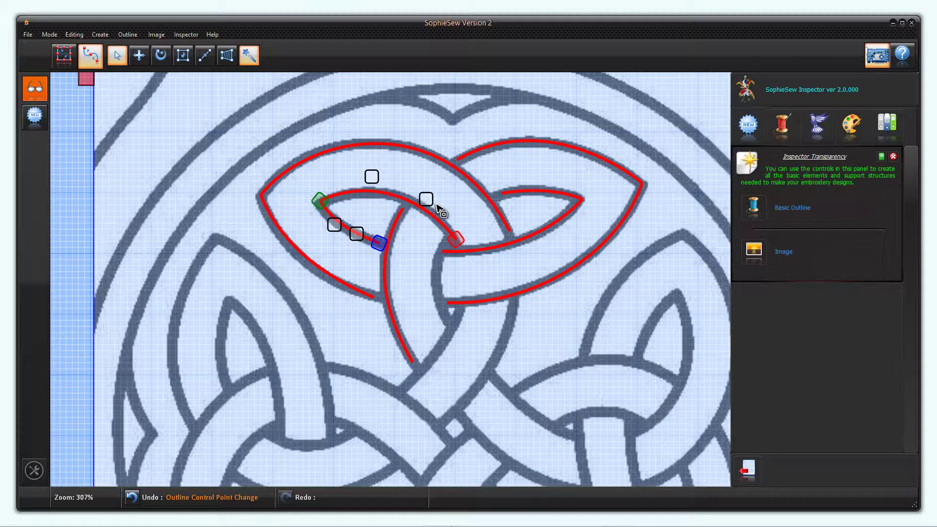
pyautogui.moveTo(454, 237); pyautogui.dragTo(455, 243)
pyautogui.moveTo(429, 197); pyautogui.dragTo(435, 192)
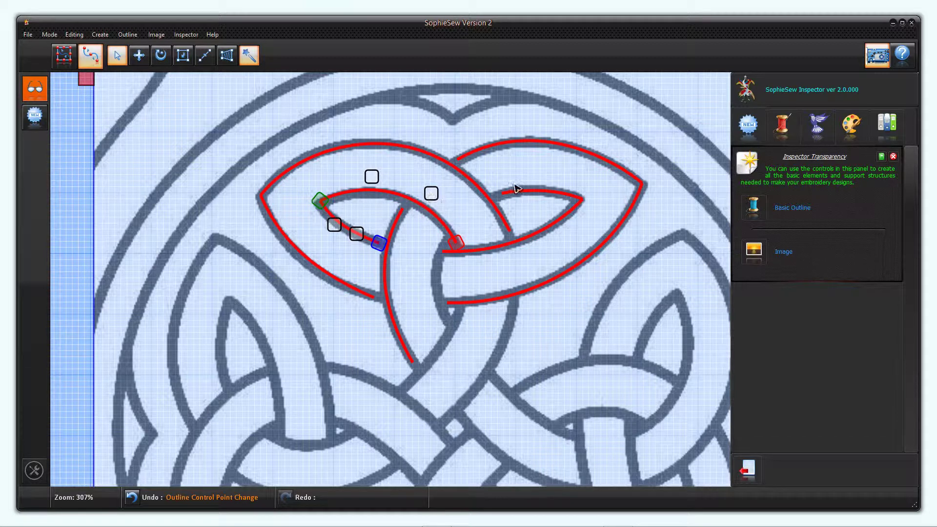
# Draw a basic outline along the right edge of the vertical band between the two crossings and bend it to match the artwork.
pyautogui.click(742, 209)
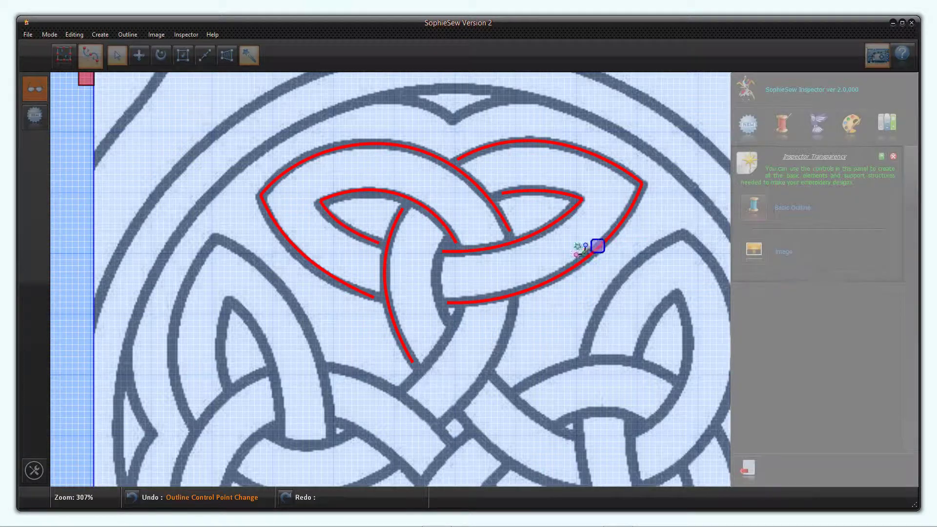
pyautogui.click(446, 243)
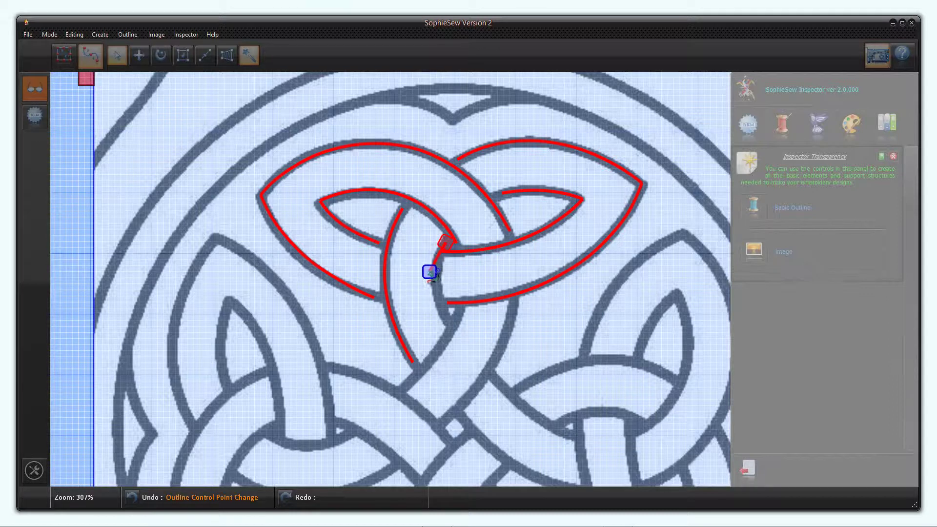
pyautogui.click(431, 274)
pyautogui.click(436, 298)
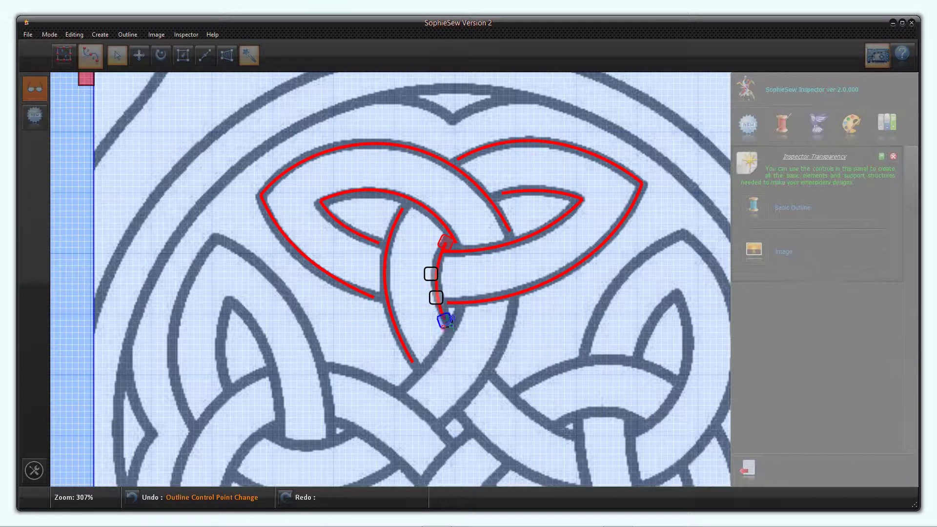
pyautogui.rightClick(444, 320)
pyautogui.moveTo(431, 274); pyautogui.dragTo(429, 266)
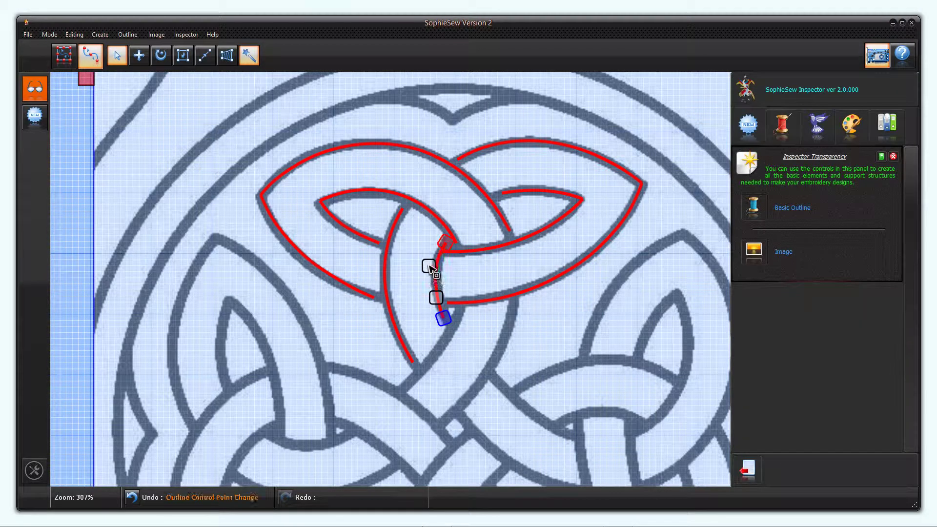
# Draw a basic outline along the right edge of the band descending below the right loop and adjust its control points to the artwork line.
pyautogui.click(755, 206)
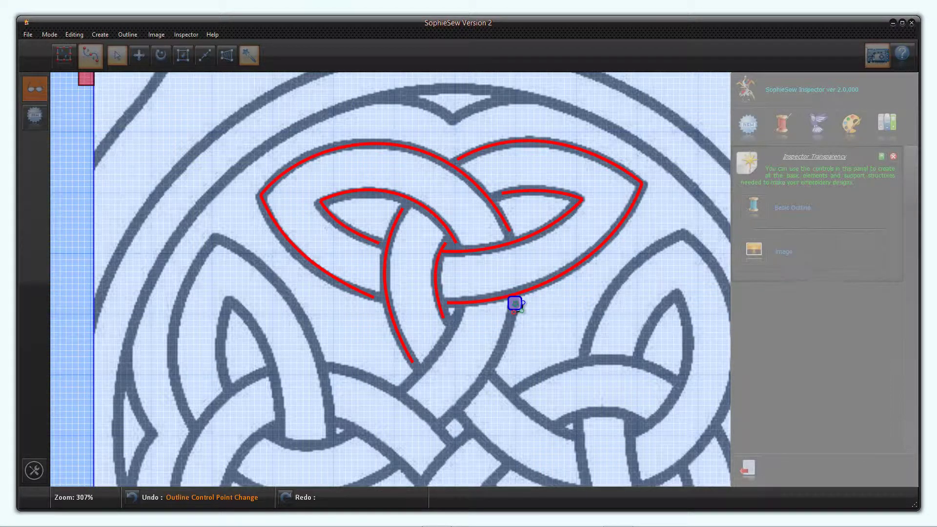
pyautogui.click(515, 303)
pyautogui.click(503, 340)
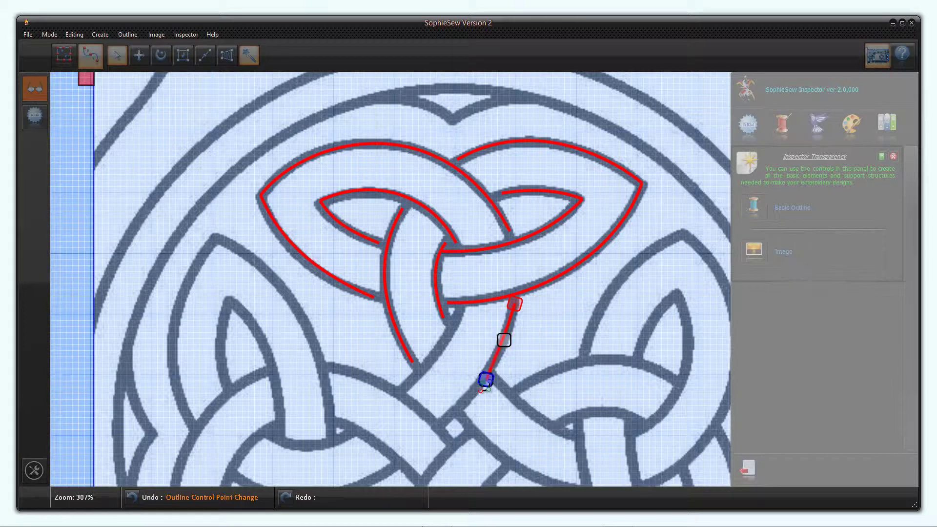
pyautogui.click(481, 382)
pyautogui.click(444, 423)
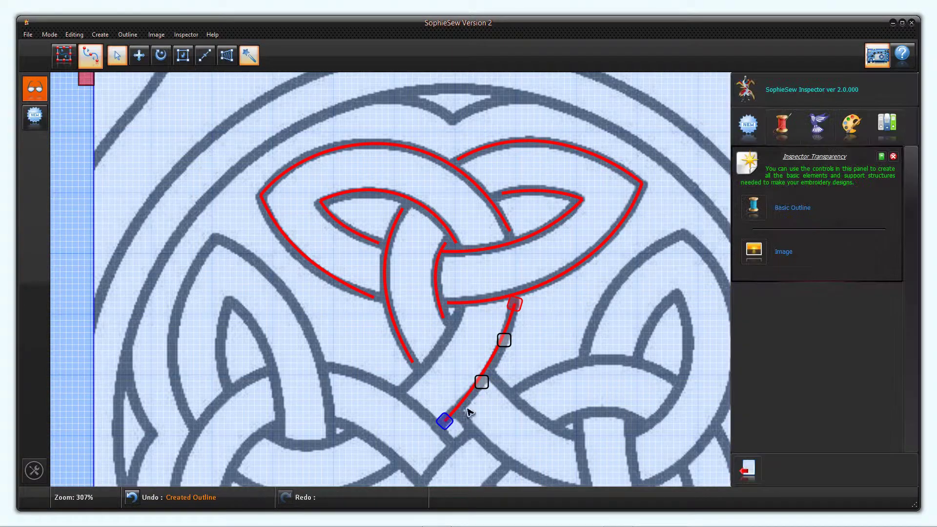
pyautogui.moveTo(504, 340); pyautogui.dragTo(511, 340)
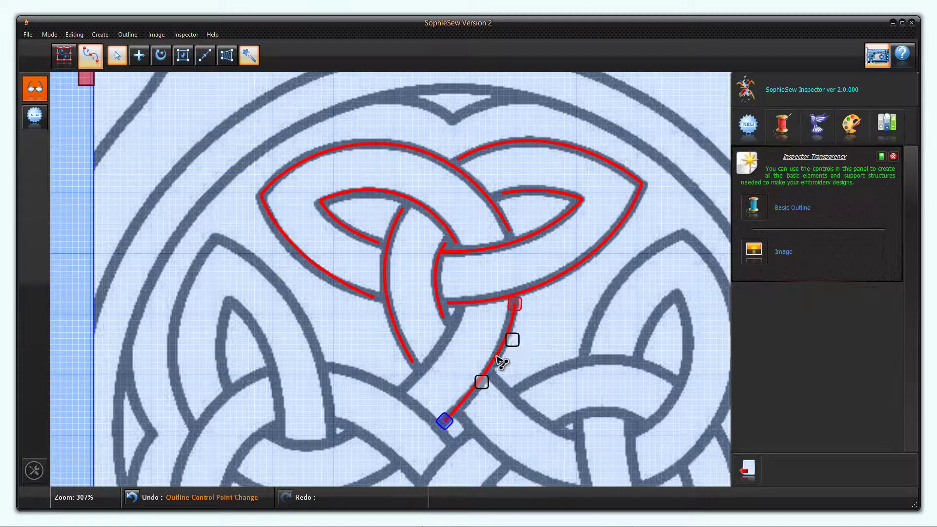
pyautogui.moveTo(483, 381); pyautogui.dragTo(486, 379)
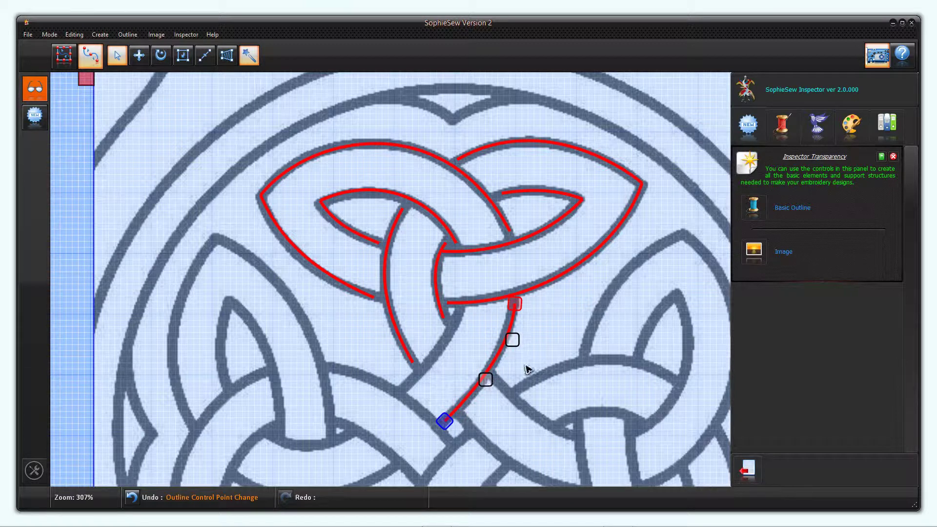
# Draw a basic outline along the left edge of the descending band, ending at the lower-left crossing, and curve its upper part to the artwork.
pyautogui.click(753, 208)
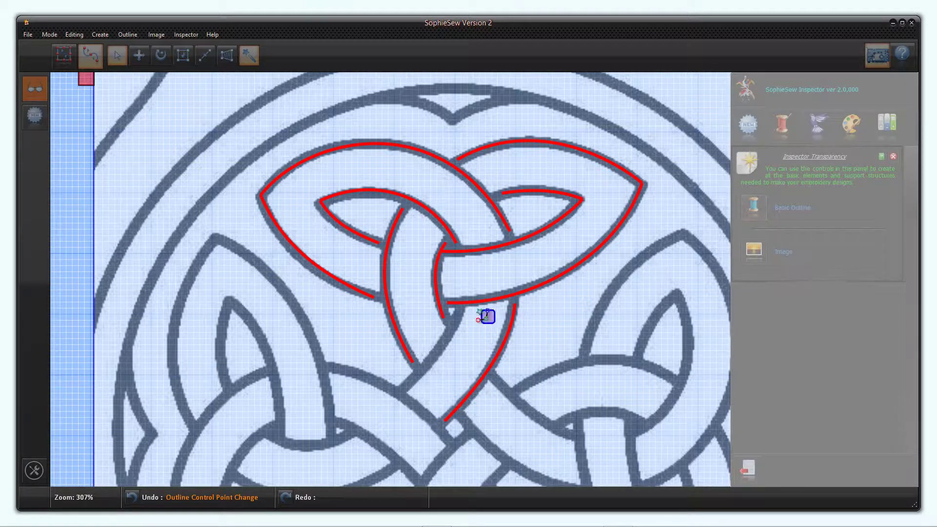
pyautogui.click(458, 312)
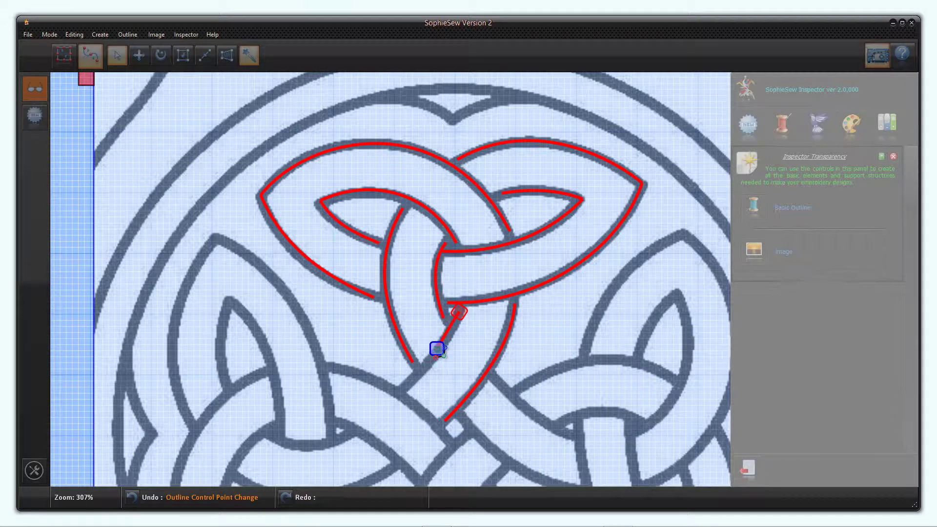
pyautogui.click(418, 372)
pyautogui.doubleClick(404, 388)
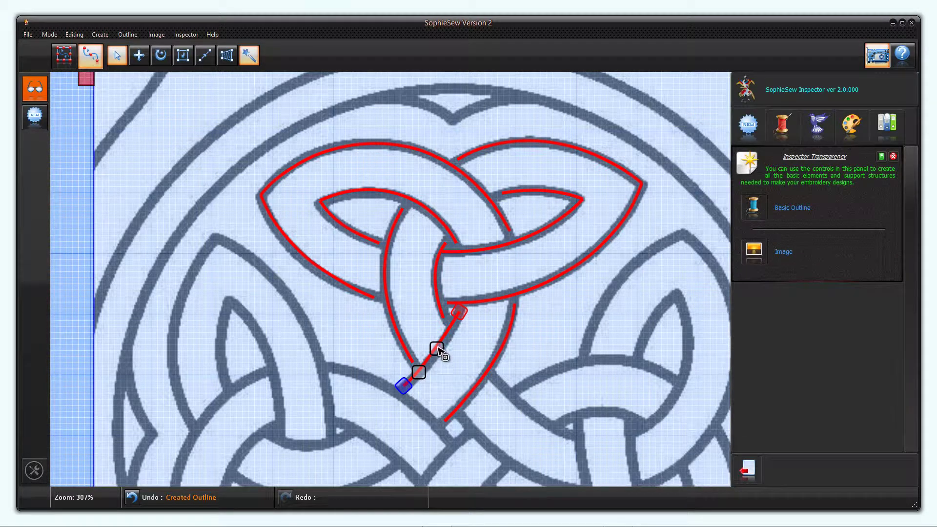
pyautogui.moveTo(437, 347); pyautogui.dragTo(449, 339)
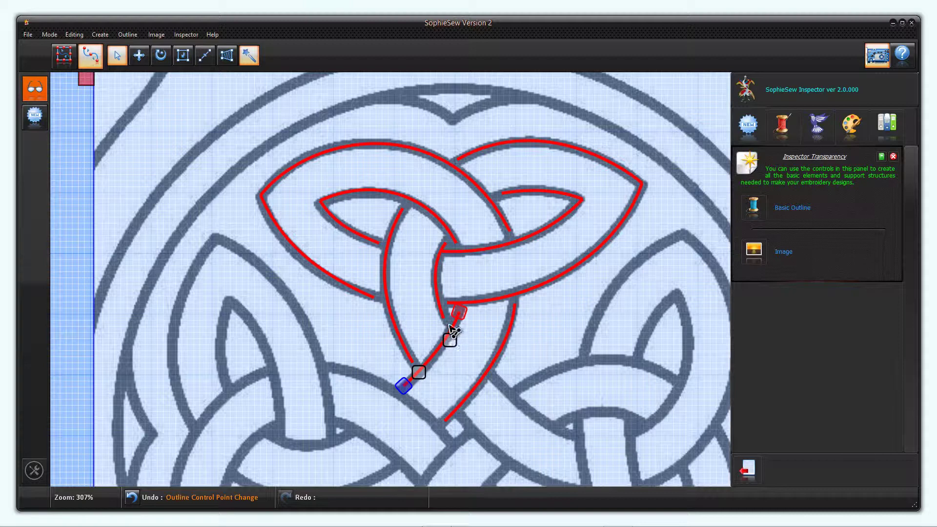
# Set the stitch type of the left loop's outer outline to Running.
pyautogui.scroll(3, 397, 276)
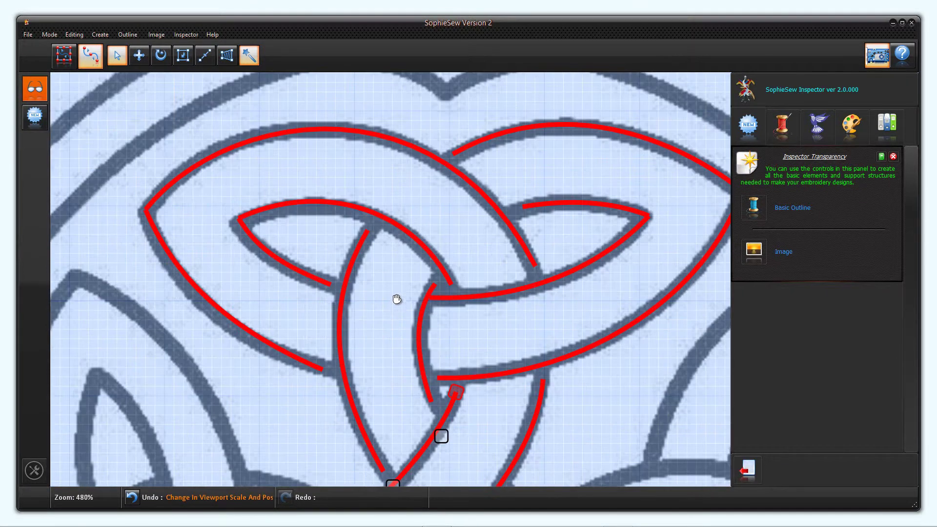
pyautogui.moveTo(393, 267); pyautogui.dragTo(378, 249)
pyautogui.scroll(-1, 379, 249)
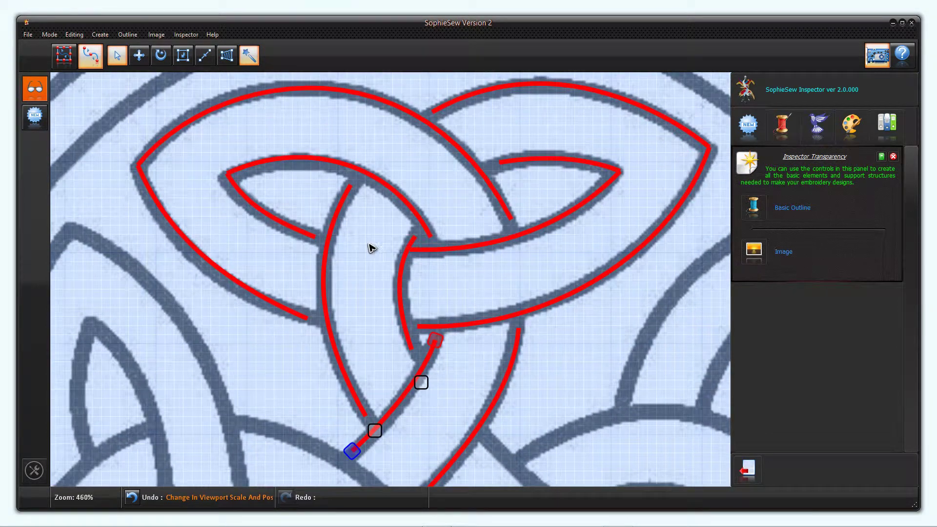
pyautogui.scroll(-1, 375, 249)
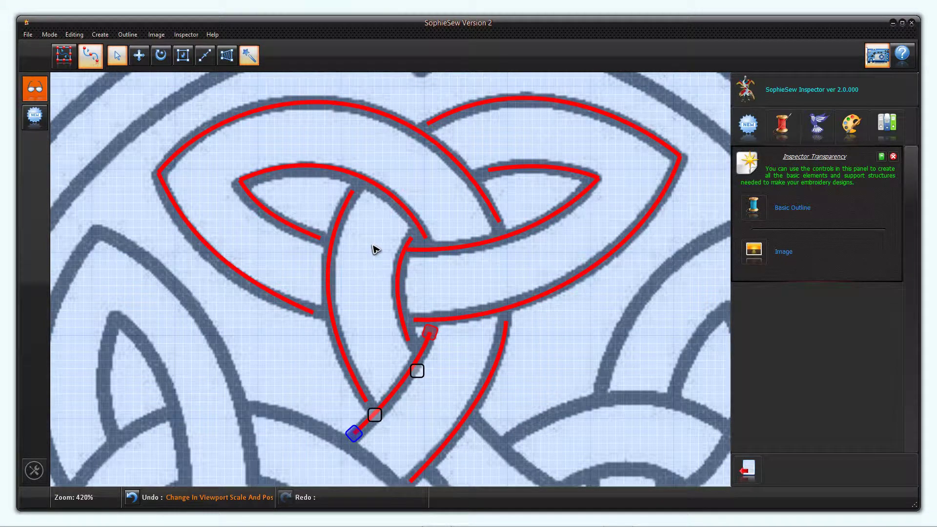
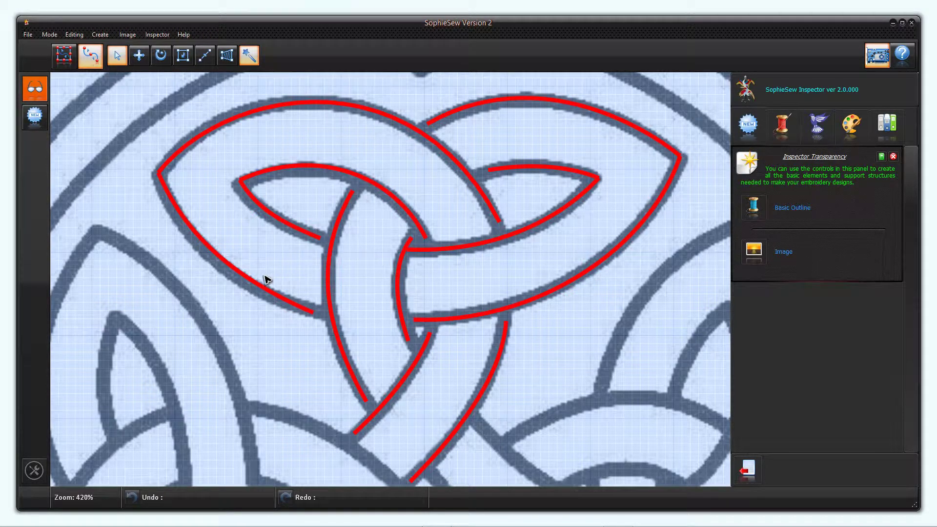
pyautogui.click(258, 288)
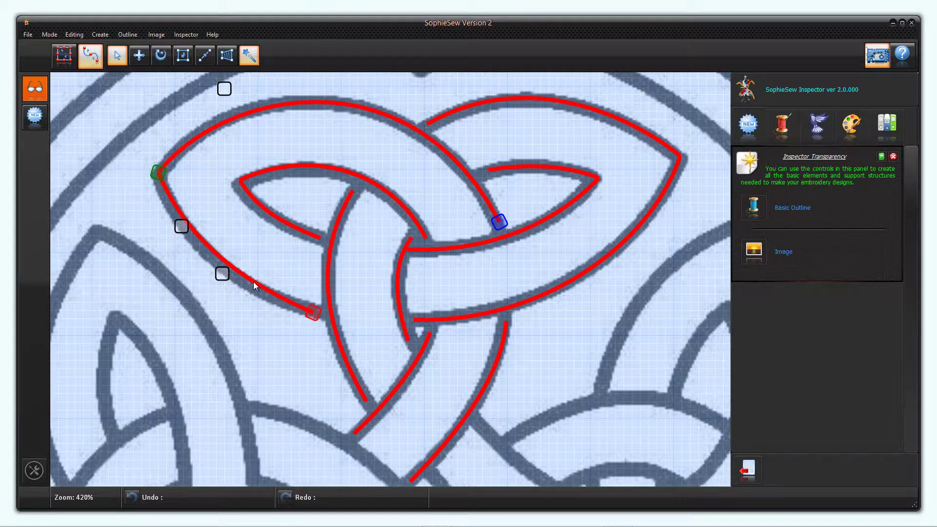
pyautogui.rightClick(254, 286)
pyautogui.click(314, 335)
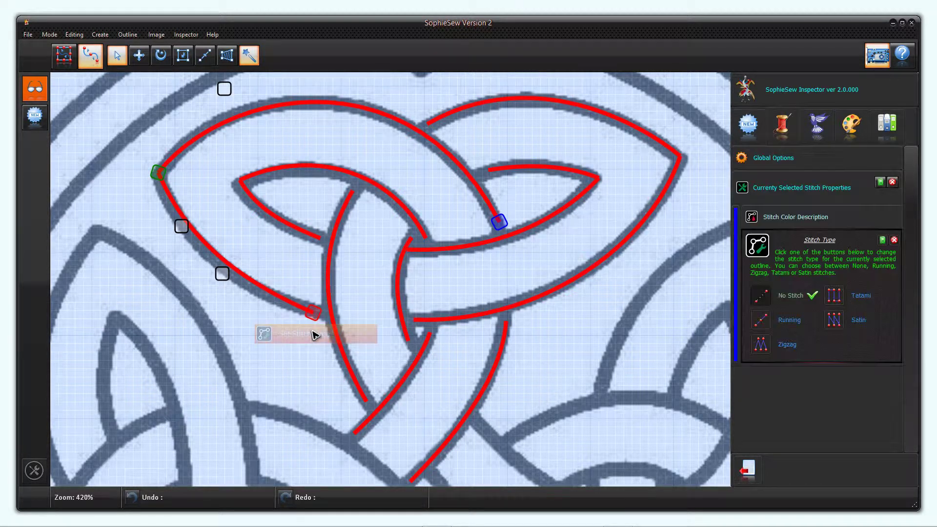
pyautogui.click(761, 322)
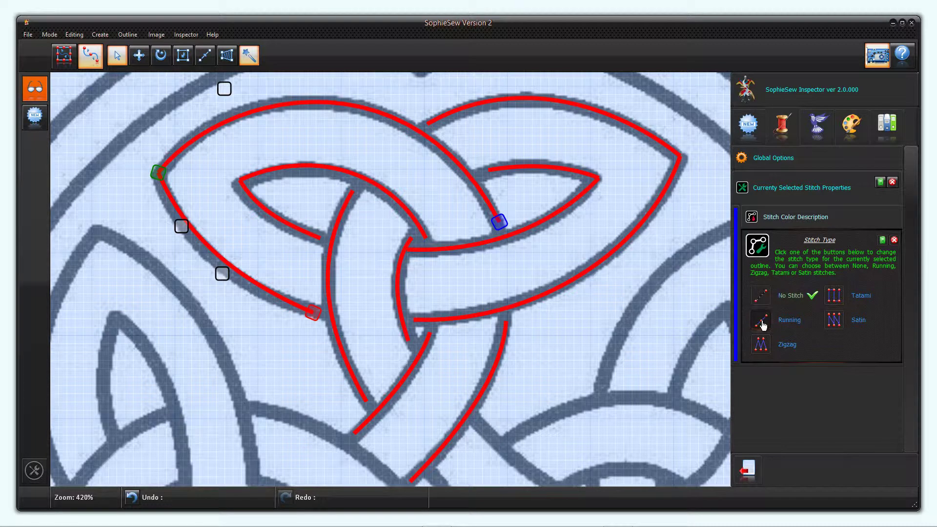
# Set the stitch type of the right loop's outer and inner outlines to Running.
pyautogui.click(569, 107)
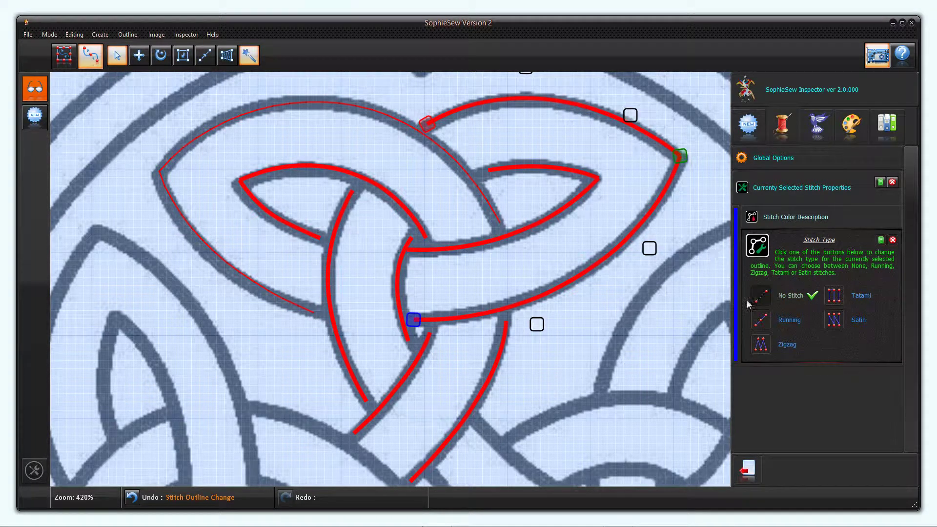
pyautogui.click(760, 320)
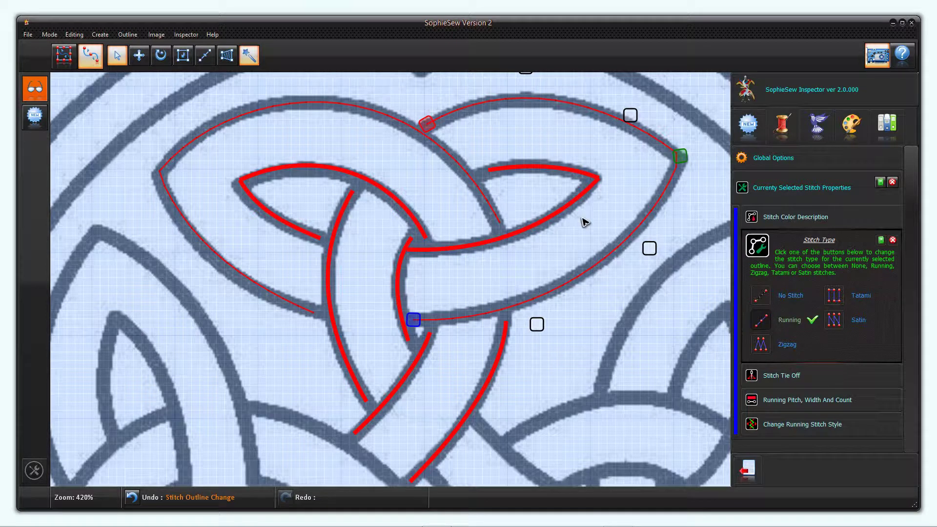
pyautogui.click(562, 176)
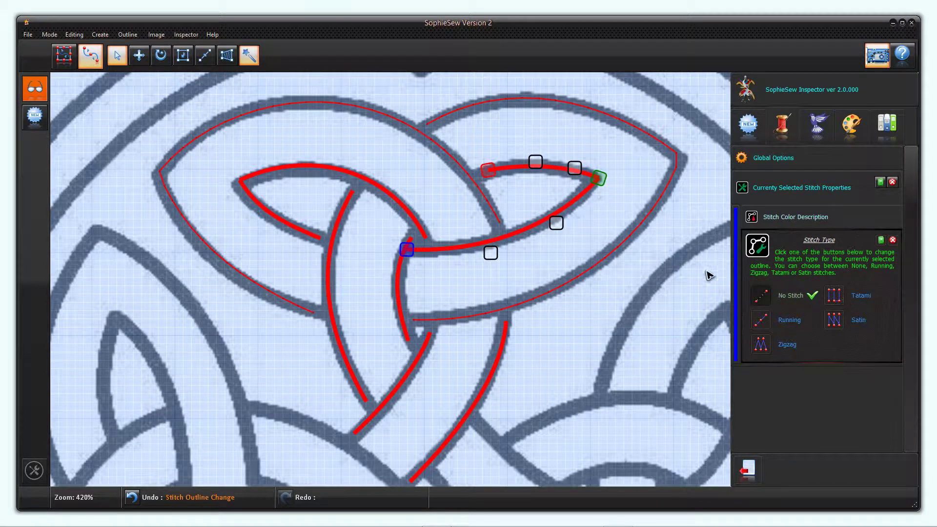
pyautogui.click(760, 320)
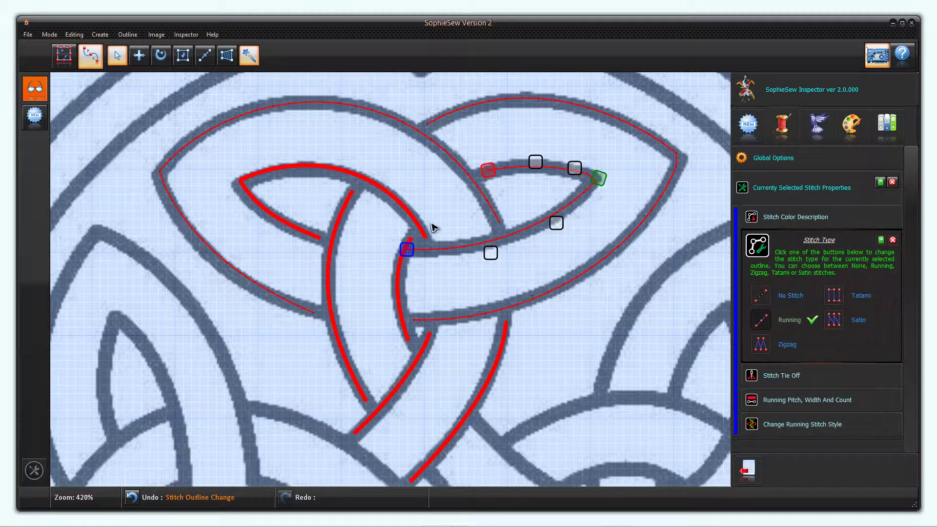
# Set the stitch type of the left loop's inner outline and both edges of the central vertical band to Running.
pyautogui.click(395, 199)
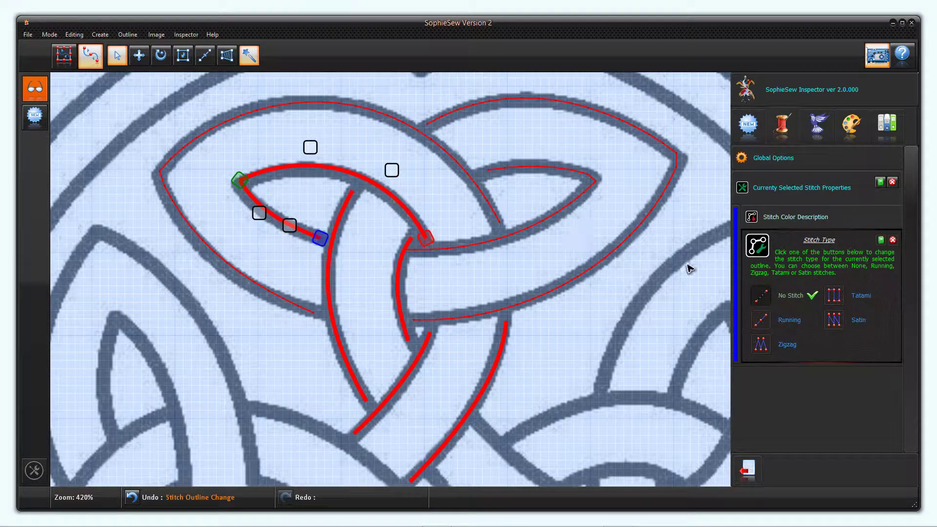
pyautogui.click(760, 320)
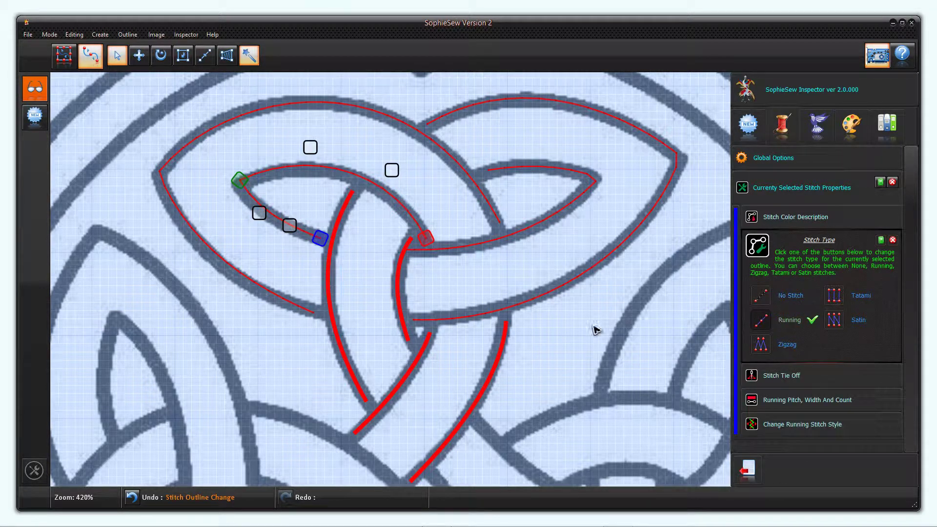
pyautogui.click(335, 265)
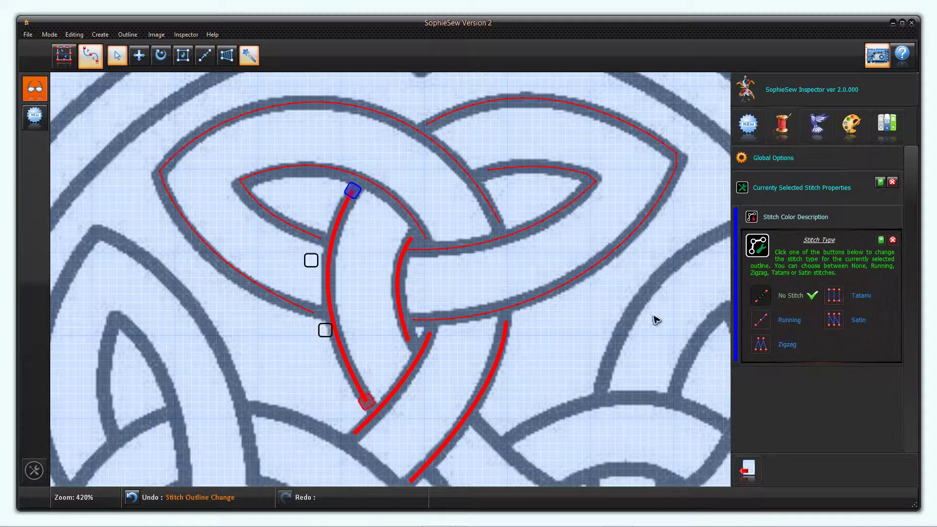
pyautogui.click(760, 320)
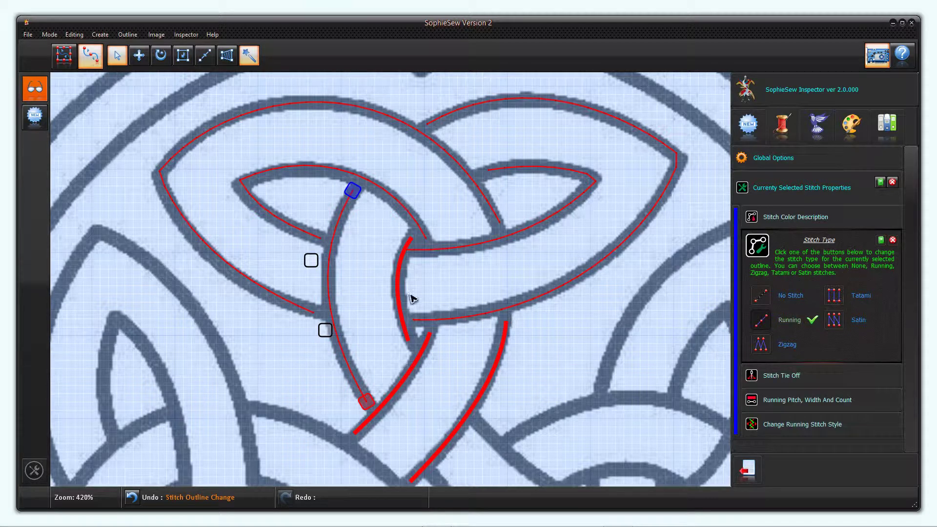
pyautogui.click(401, 281)
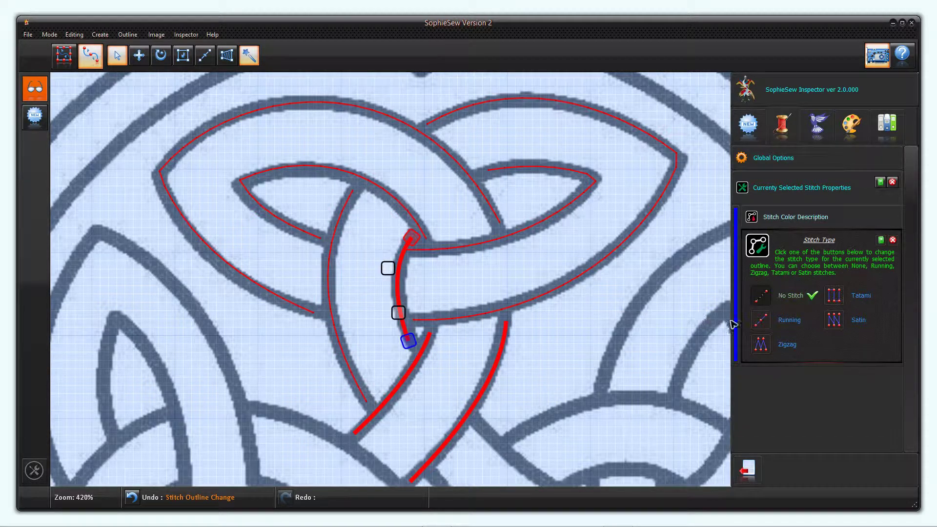
pyautogui.click(761, 320)
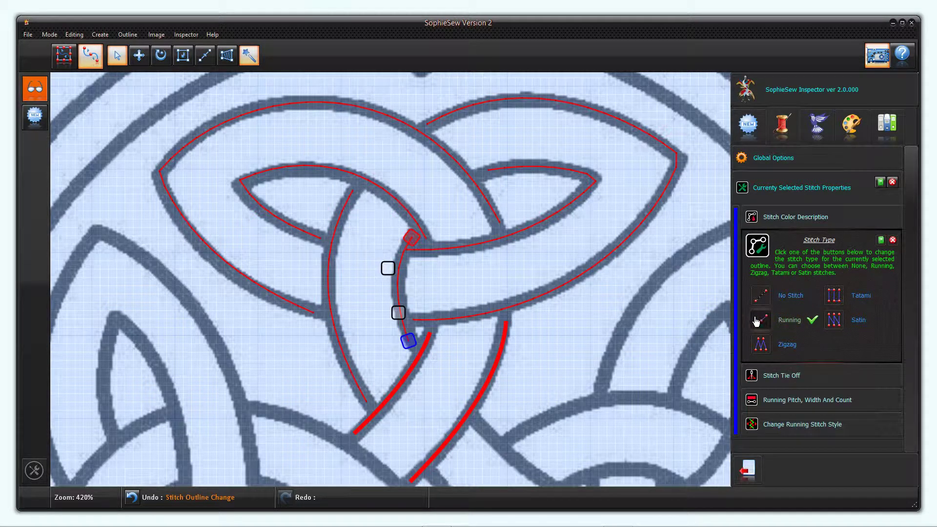
# Set the stitch type of the left and right edge outlines of the lower descending band to Running.
pyautogui.click(414, 380)
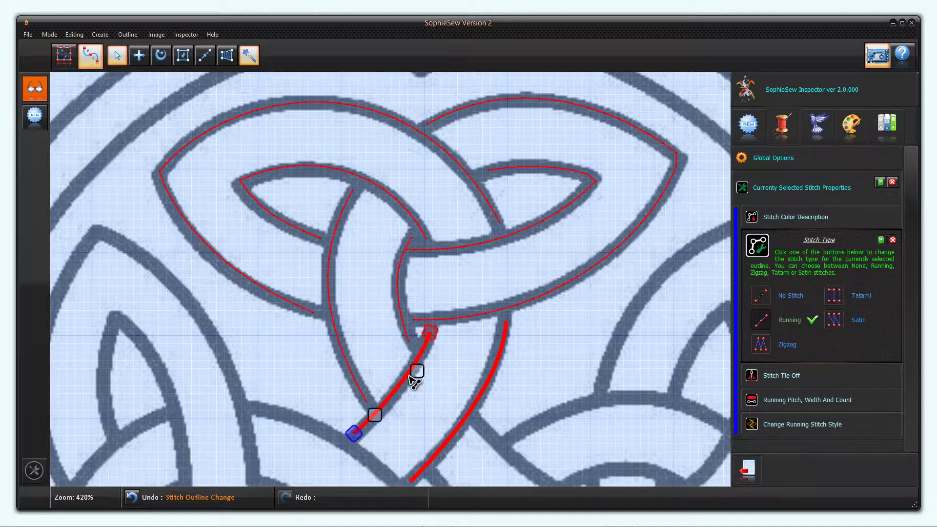
pyautogui.click(761, 321)
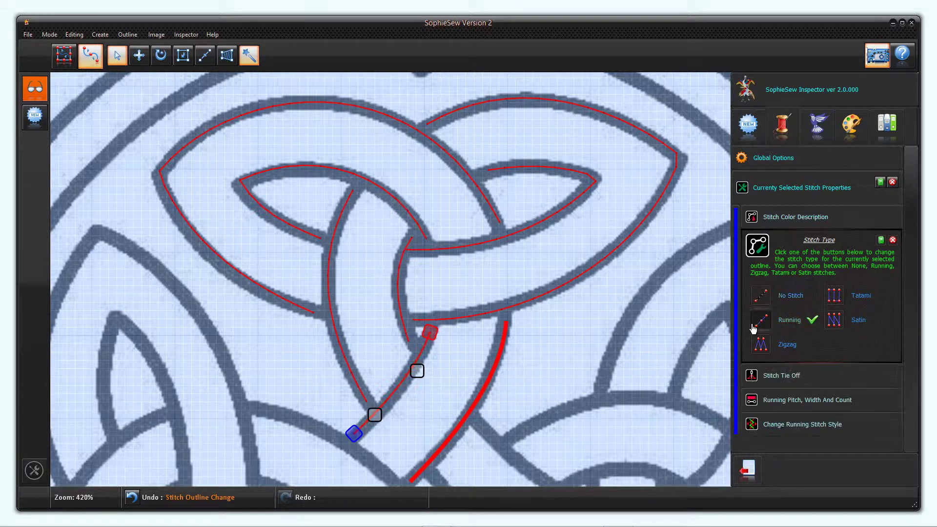
pyautogui.click(492, 381)
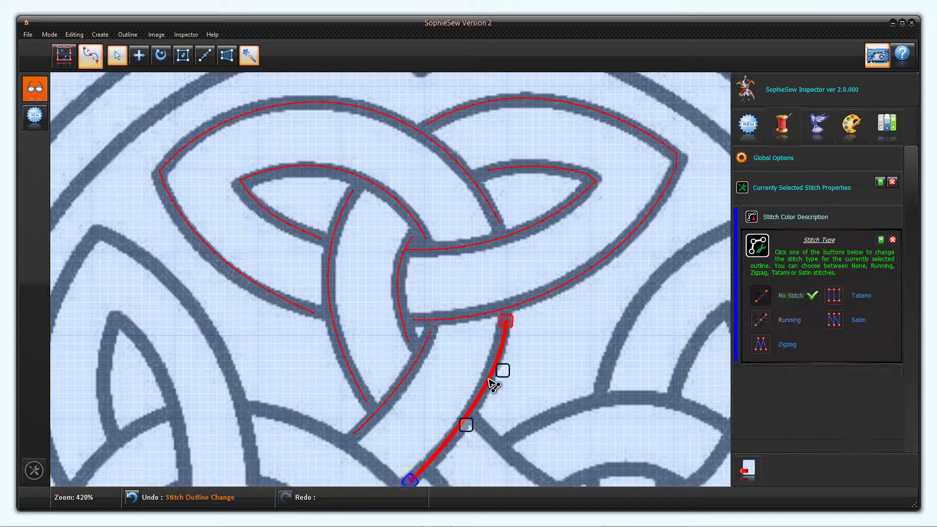
pyautogui.click(762, 321)
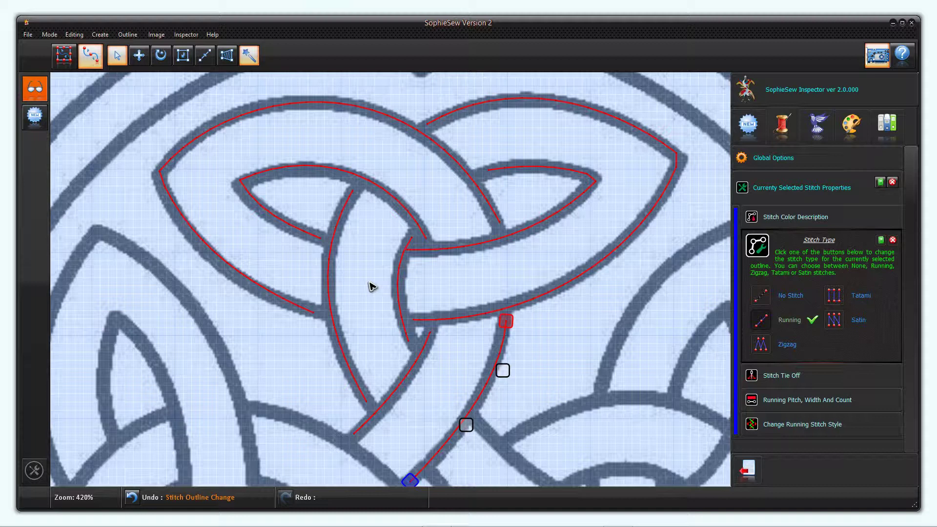
pyautogui.hotkey('ctrl', 'z')
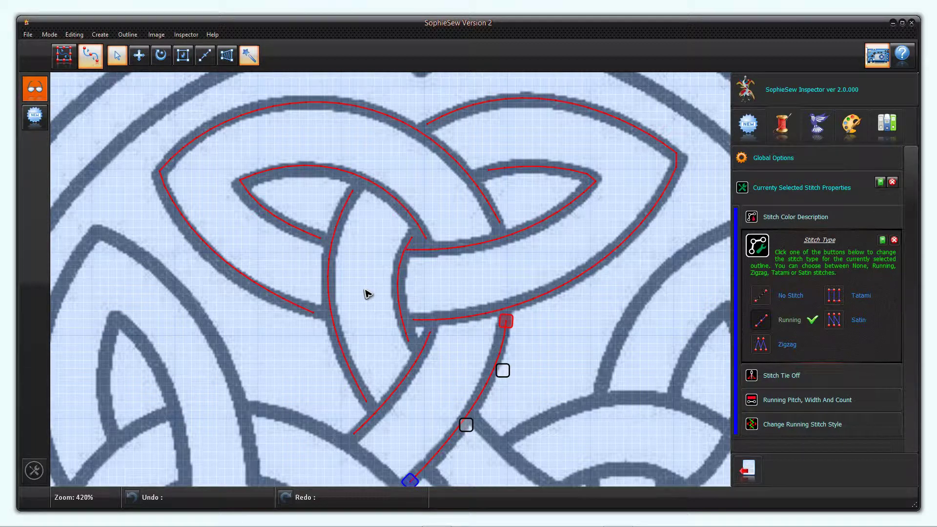
# Select all the traced knot outlines in layout mode and combine them into a single embroidery object.
pyautogui.click(65, 55)
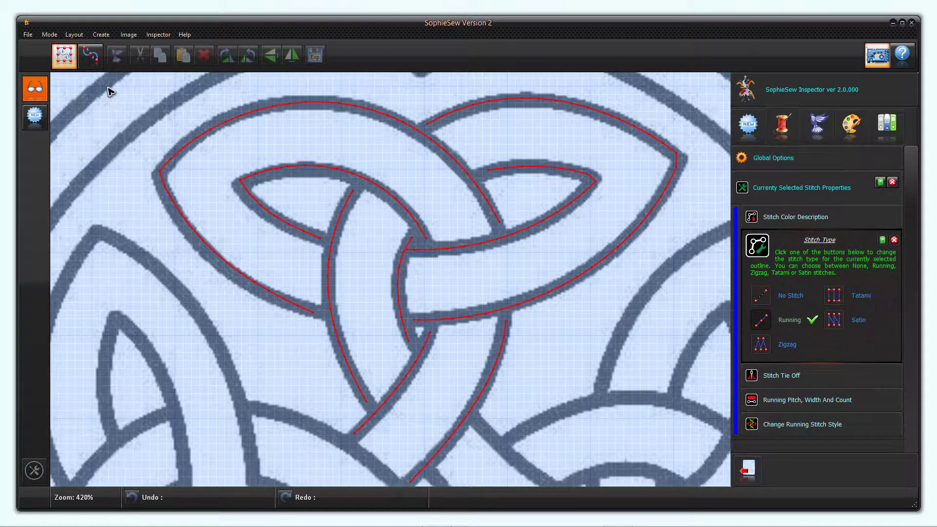
pyautogui.moveTo(109, 87); pyautogui.dragTo(704, 488)
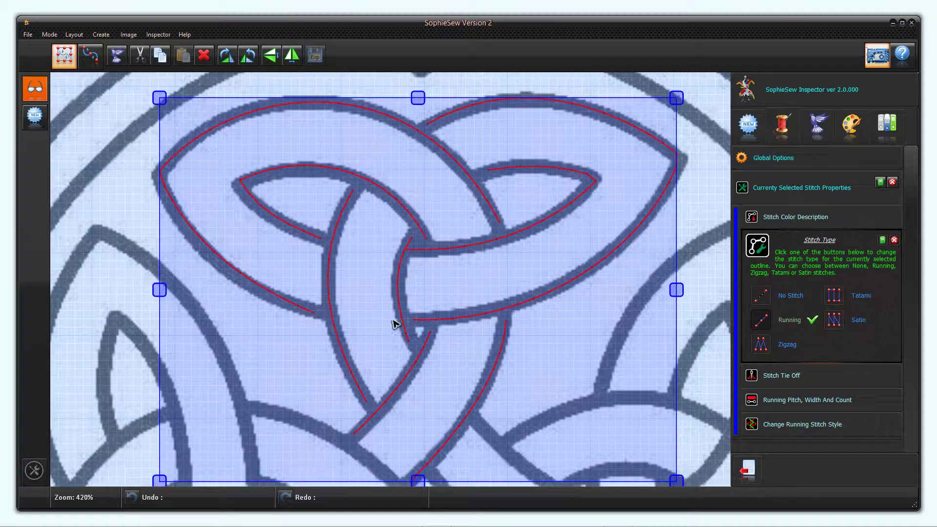
pyautogui.rightClick(313, 166)
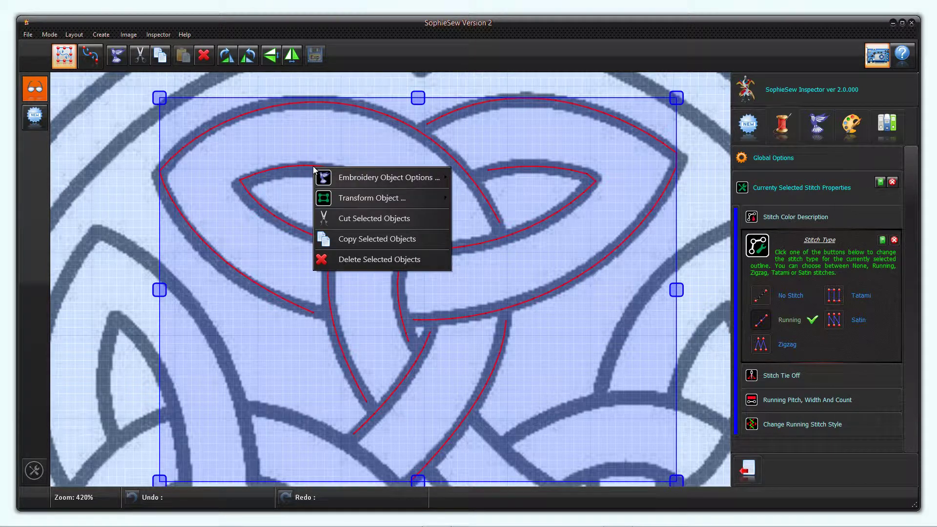
pyautogui.moveTo(360, 178)
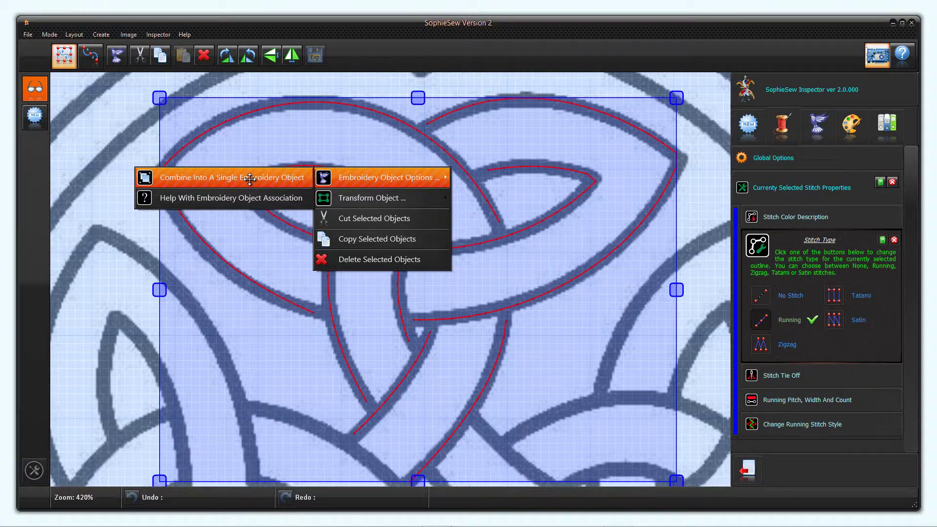
pyautogui.click(249, 179)
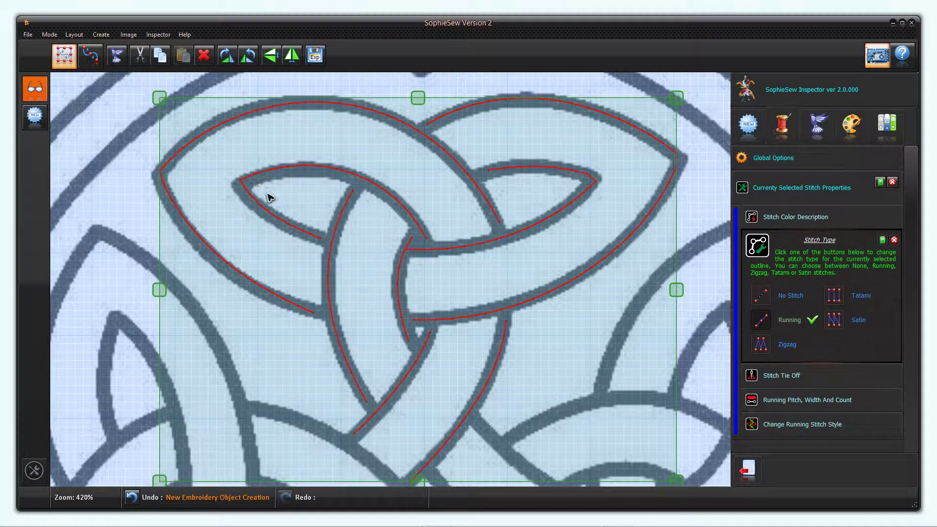
# Expand the combined embroidery object and mark all its component outlines to examine their sewing order and connecting jumps.
pyautogui.click(821, 141)
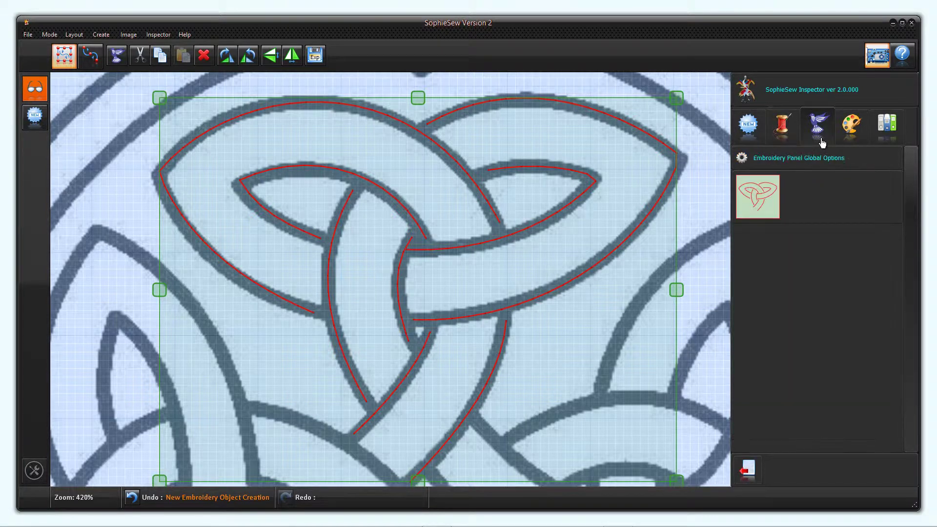
pyautogui.click(806, 197)
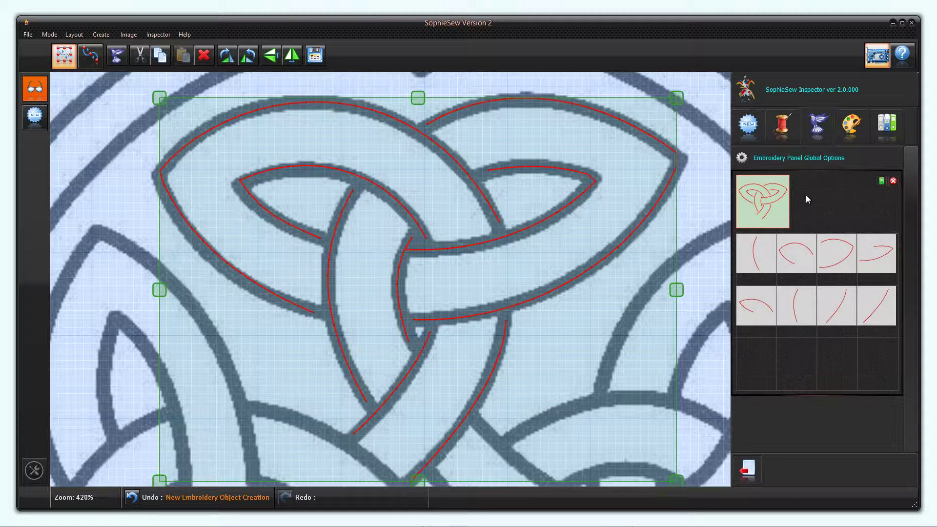
pyautogui.click(762, 259)
pyautogui.click(802, 261)
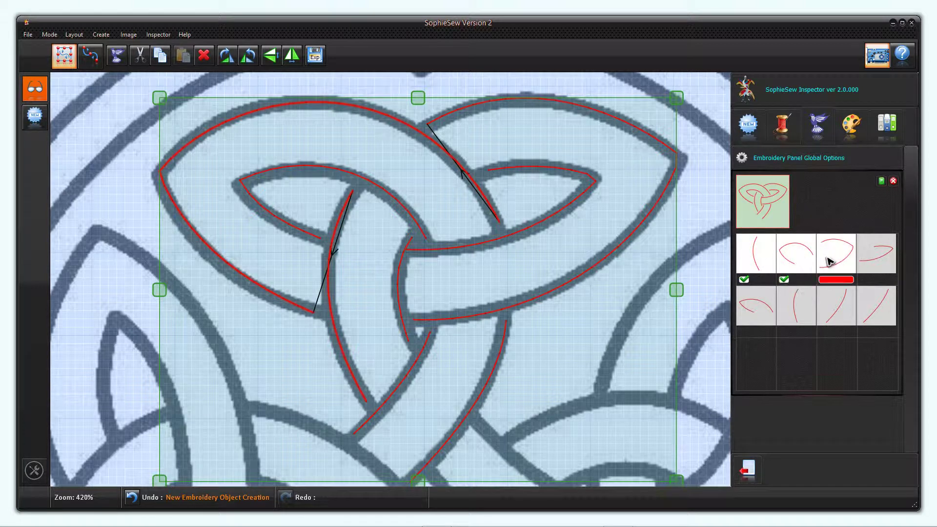
pyautogui.click(830, 262)
pyautogui.click(864, 260)
pyautogui.click(773, 299)
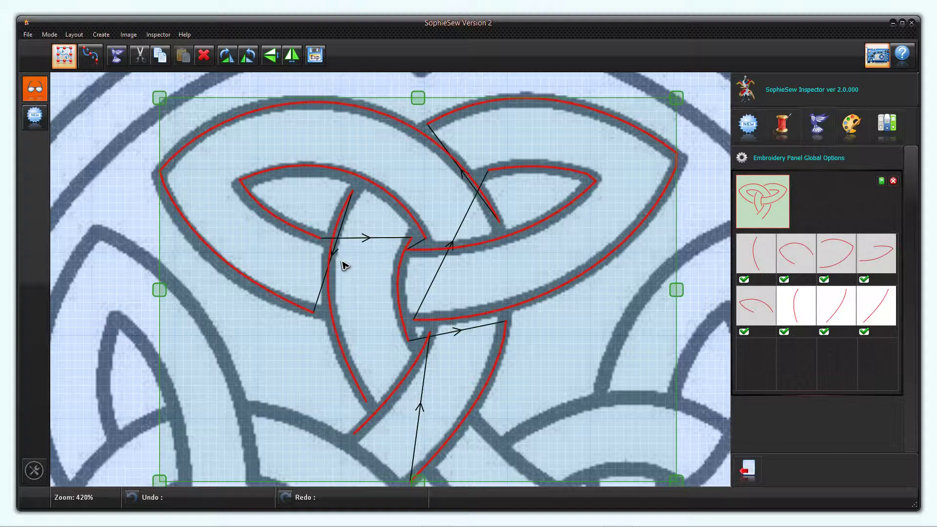
# Create a normal link connection from the right loop's outer outline to the left loop's outer outline near their upper crossing.
pyautogui.click(92, 57)
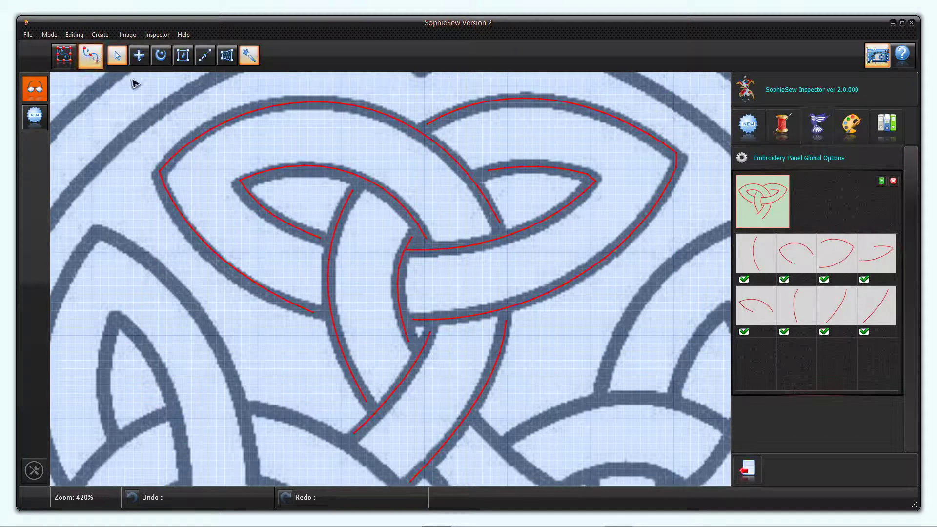
pyautogui.click(205, 55)
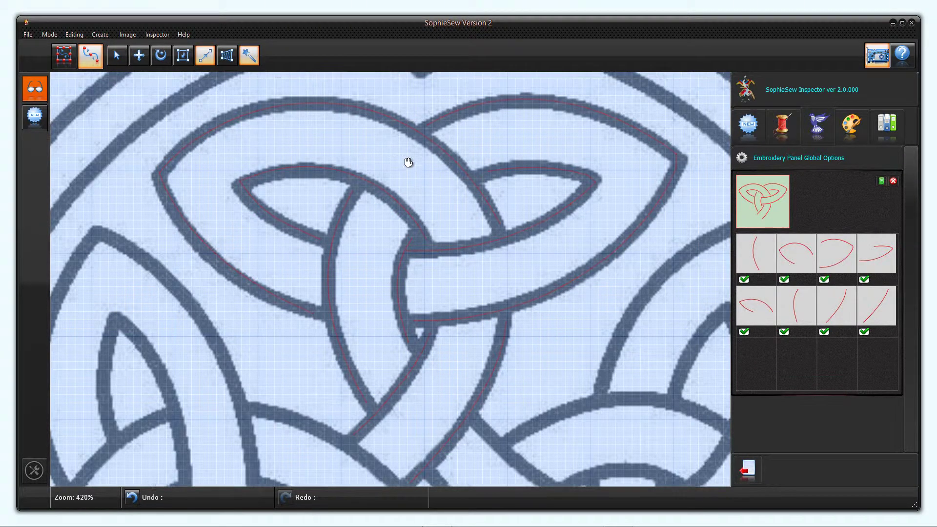
pyautogui.moveTo(408, 161); pyautogui.dragTo(327, 290)
pyautogui.scroll(4, 327, 290)
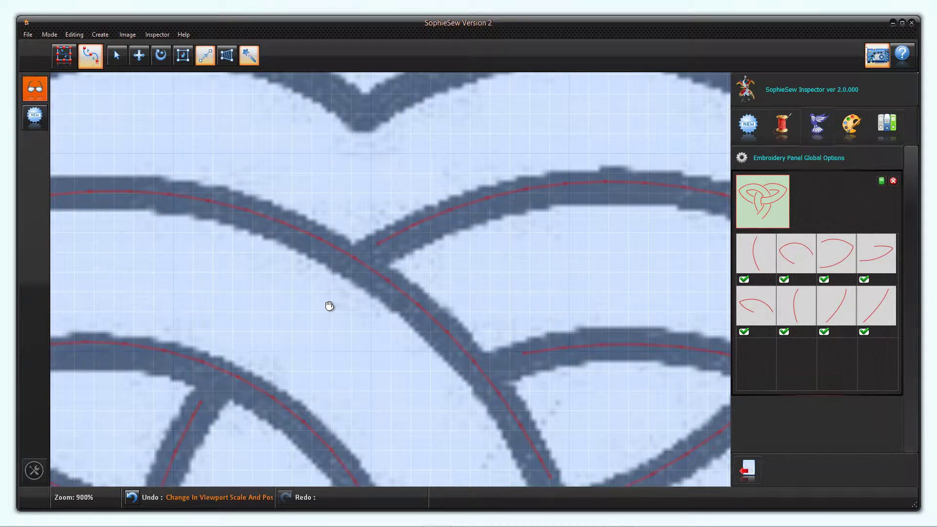
pyautogui.scroll(1, 330, 306)
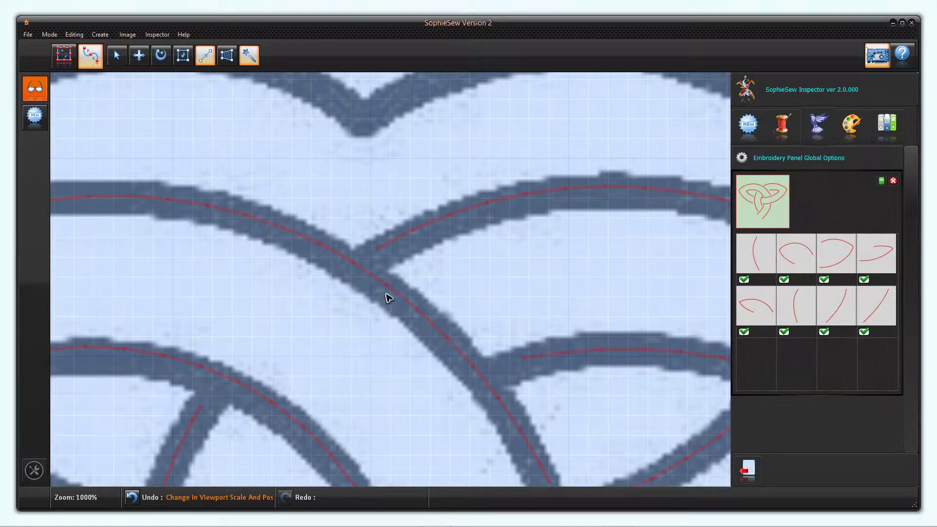
pyautogui.click(440, 222)
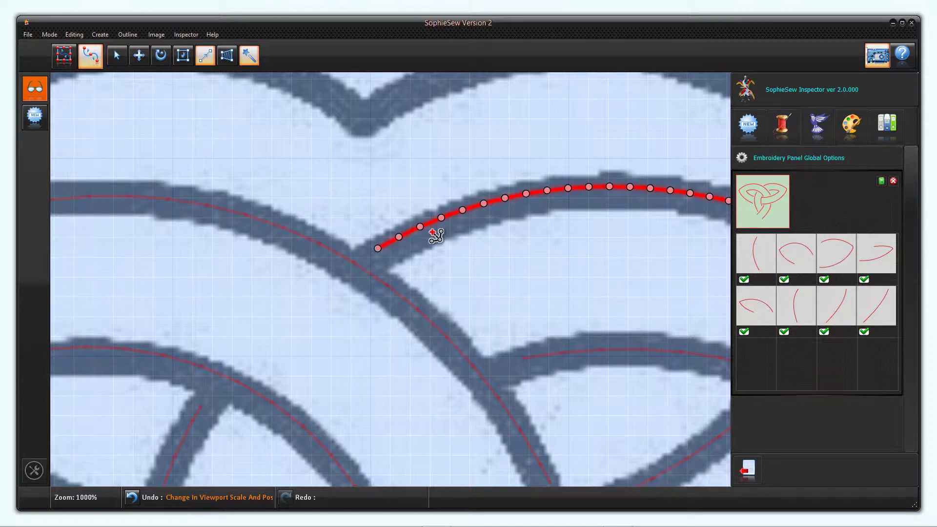
pyautogui.rightClick(461, 212)
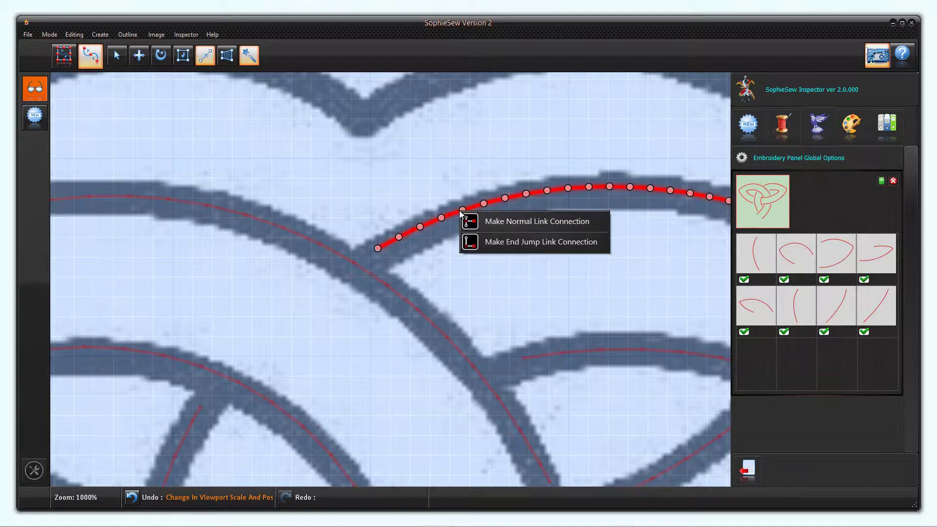
pyautogui.click(494, 223)
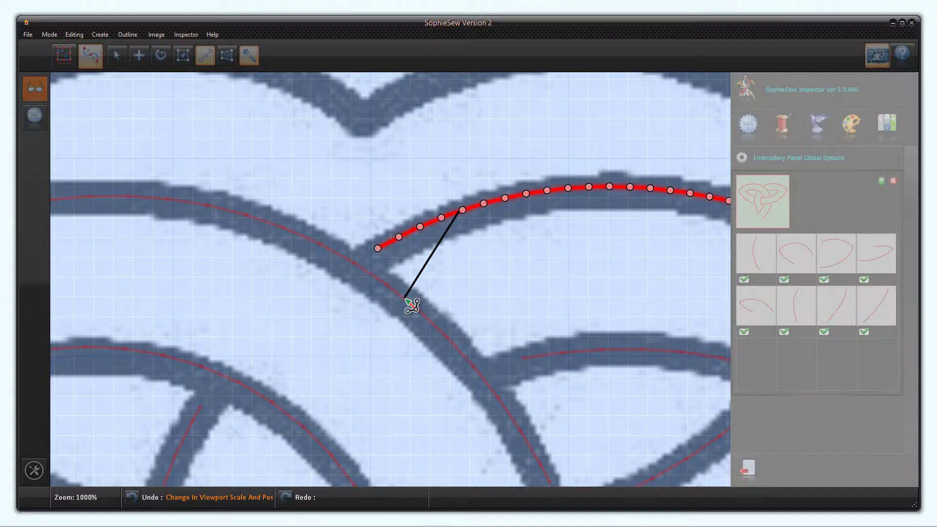
pyautogui.click(407, 299)
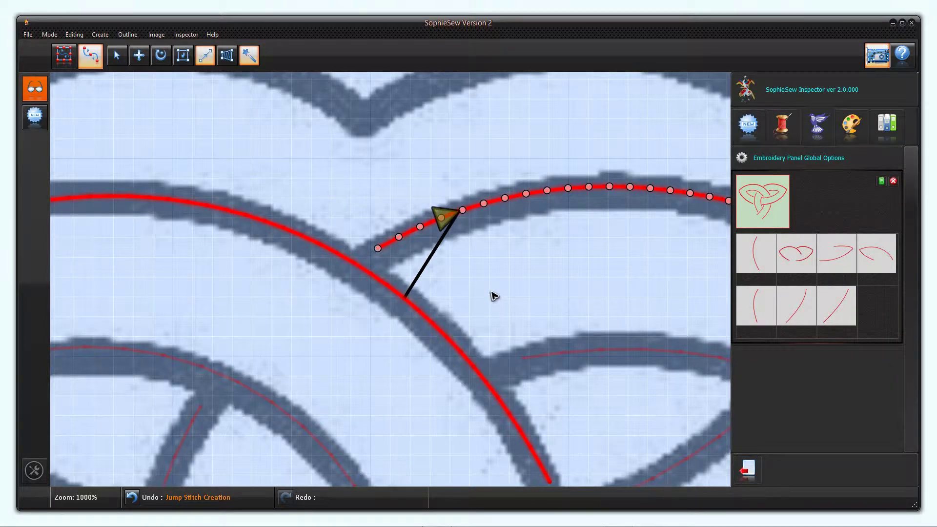
# Move both ends of the new link so it joins the right outline's start to the left outline at the crossing.
pyautogui.moveTo(445, 216); pyautogui.dragTo(367, 257)
pyautogui.click(423, 316)
pyautogui.moveTo(422, 316)
pyautogui.mouseDown()
pyautogui.moveTo(376, 292)
pyautogui.moveTo(351, 263)
pyautogui.mouseUp()
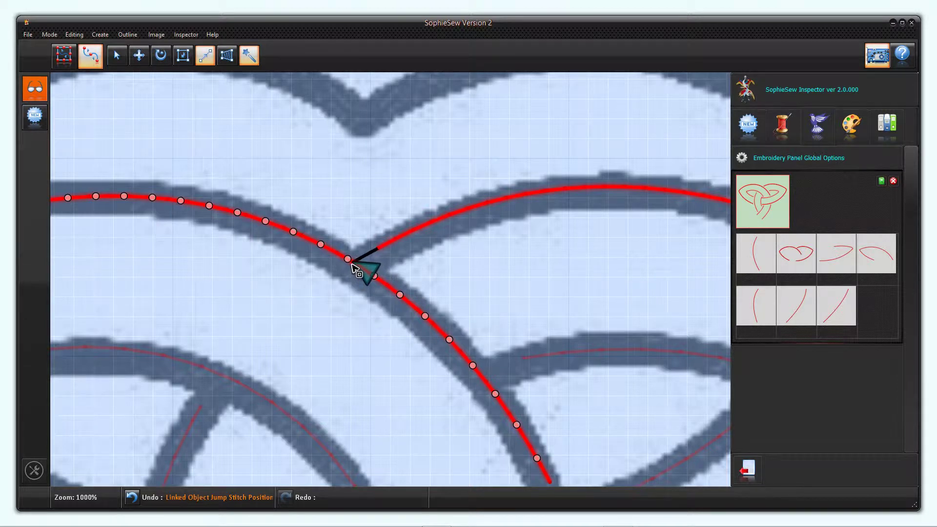
# Create an end jump link connection from the upper start of the right loop's inner outline to the adjacent left loop outer outline.
pyautogui.moveTo(391, 376); pyautogui.dragTo(276, 294)
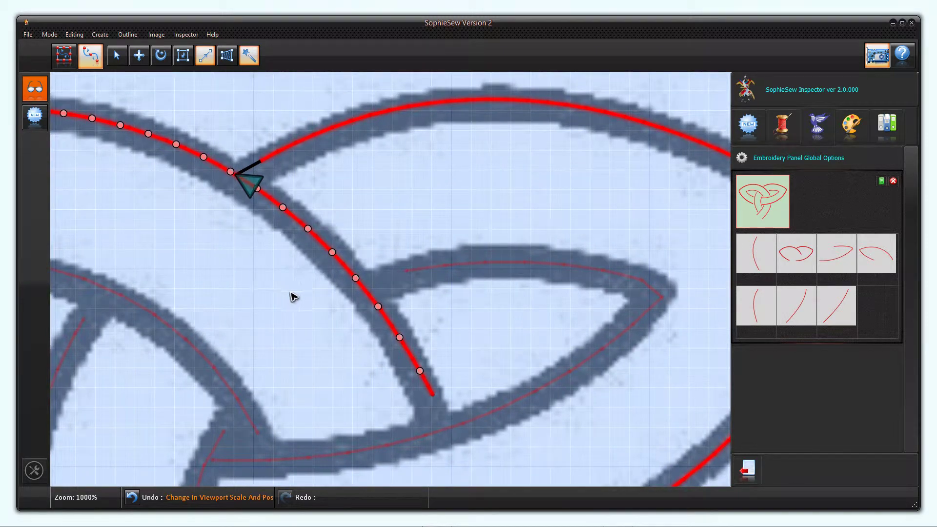
pyautogui.click(447, 273)
pyautogui.rightClick(408, 268)
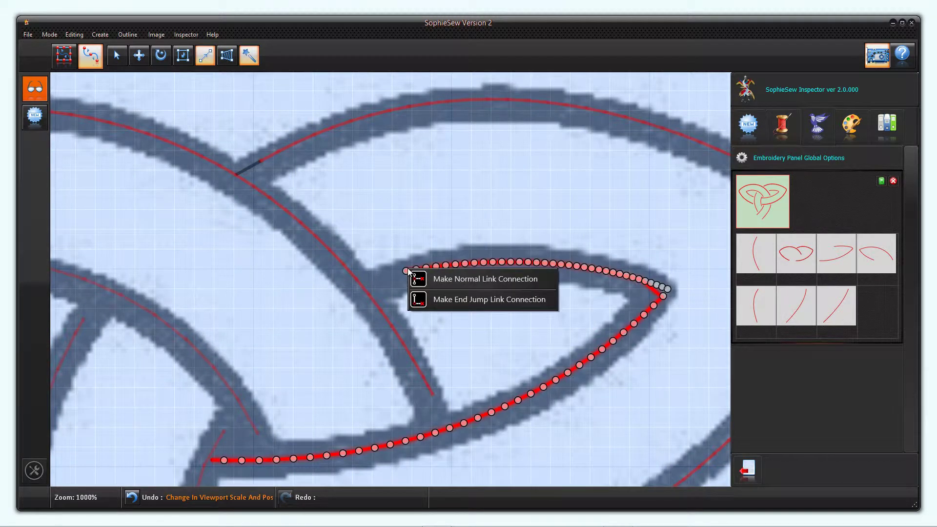
pyautogui.click(469, 299)
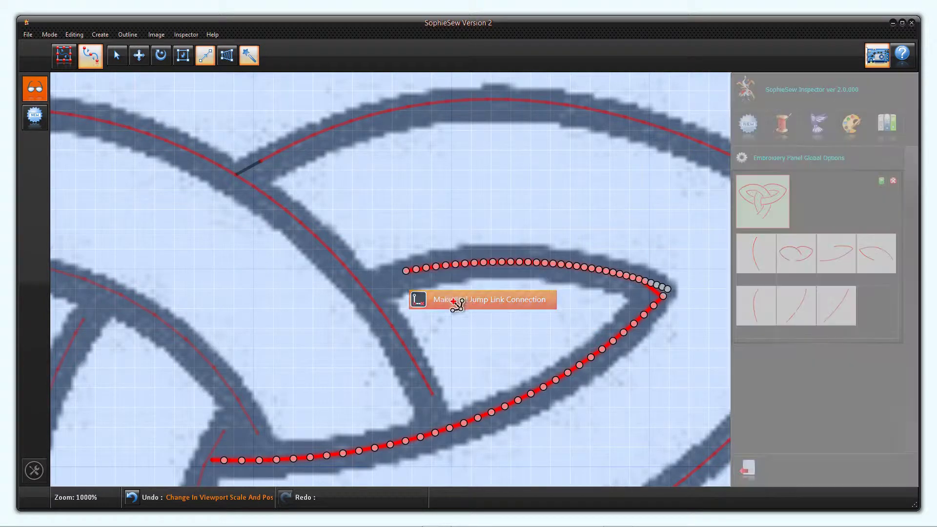
pyautogui.click(366, 289)
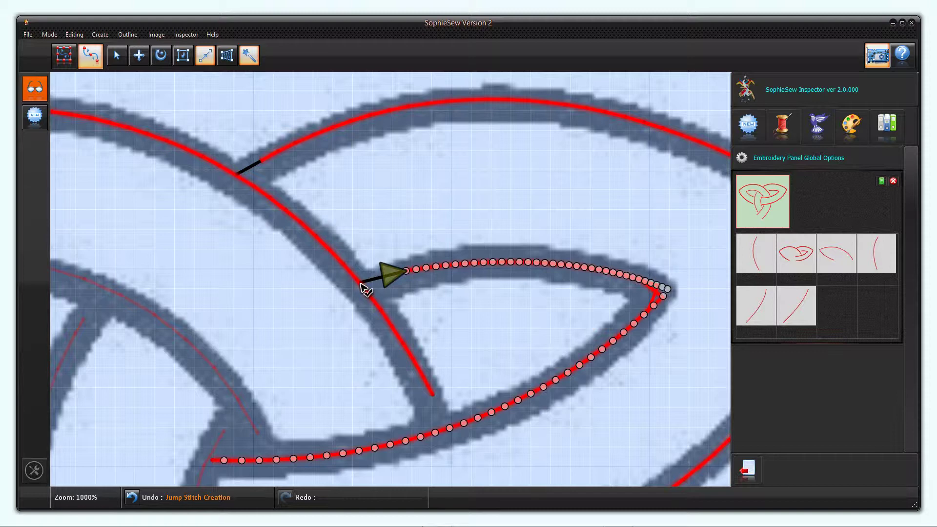
# Create an end jump link connection from the inner vertical strand's upper end to the left loop's inner outline.
pyautogui.moveTo(329, 347); pyautogui.dragTo(513, 221)
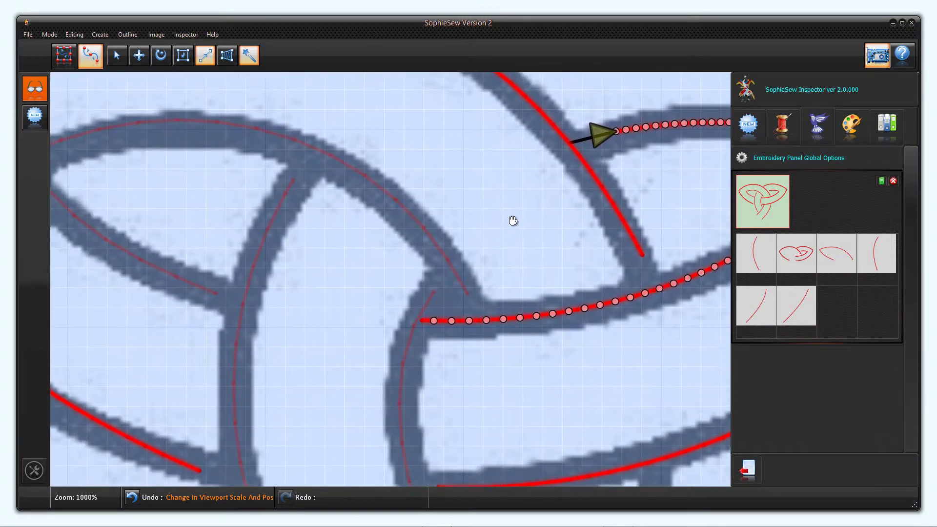
pyautogui.click(435, 299)
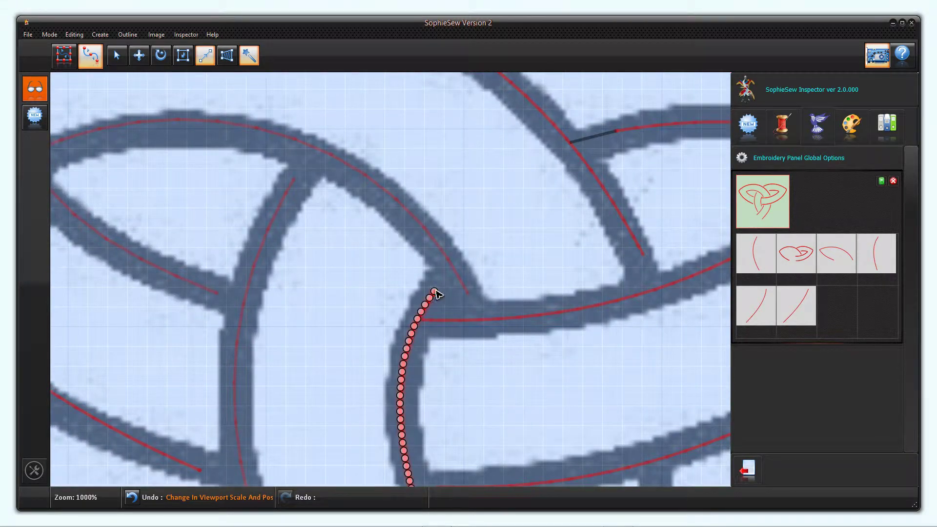
pyautogui.rightClick(433, 293)
pyautogui.click(489, 325)
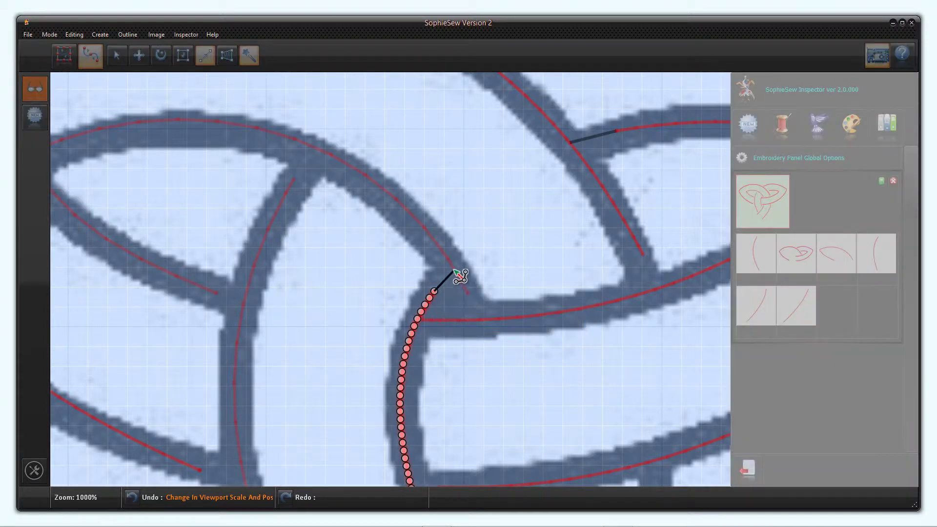
pyautogui.click(452, 264)
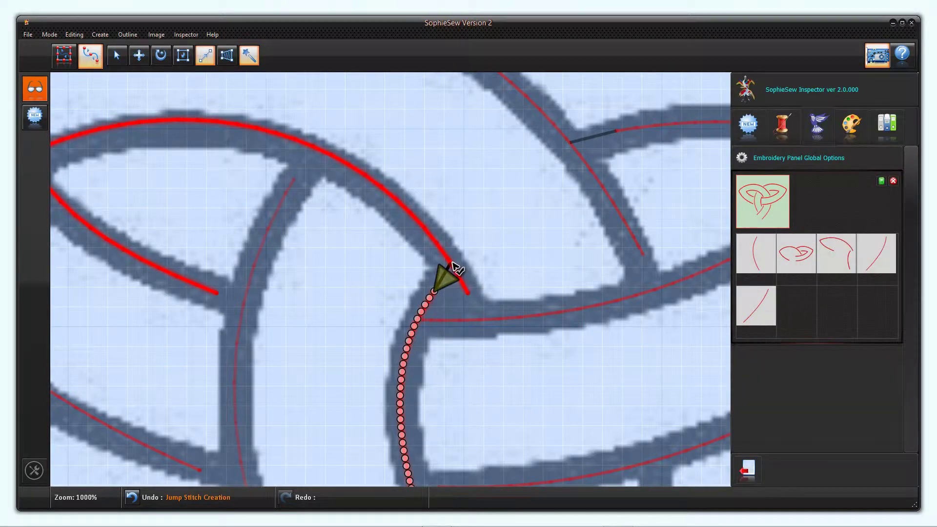
# Create an end jump link connection from the right end of the left loop's inner outline to the right loop's inner outline.
pyautogui.click(467, 291)
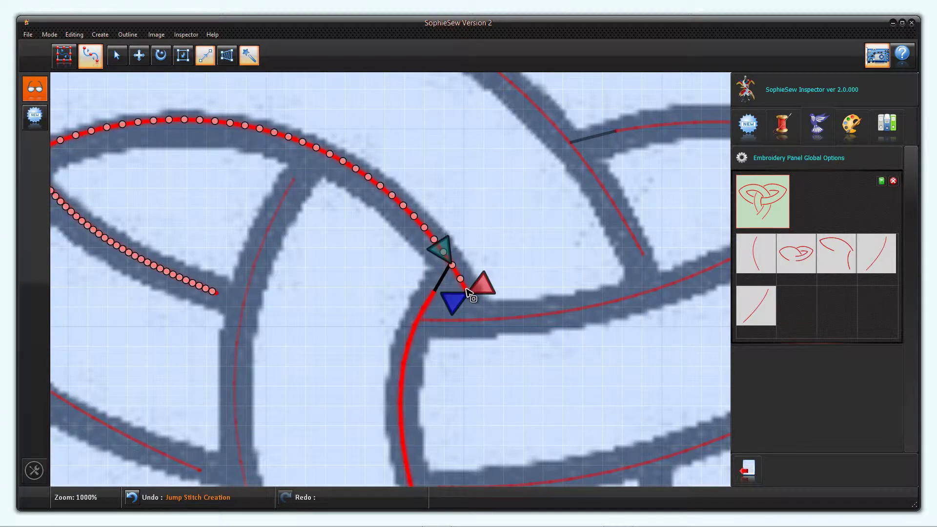
pyautogui.rightClick(463, 283)
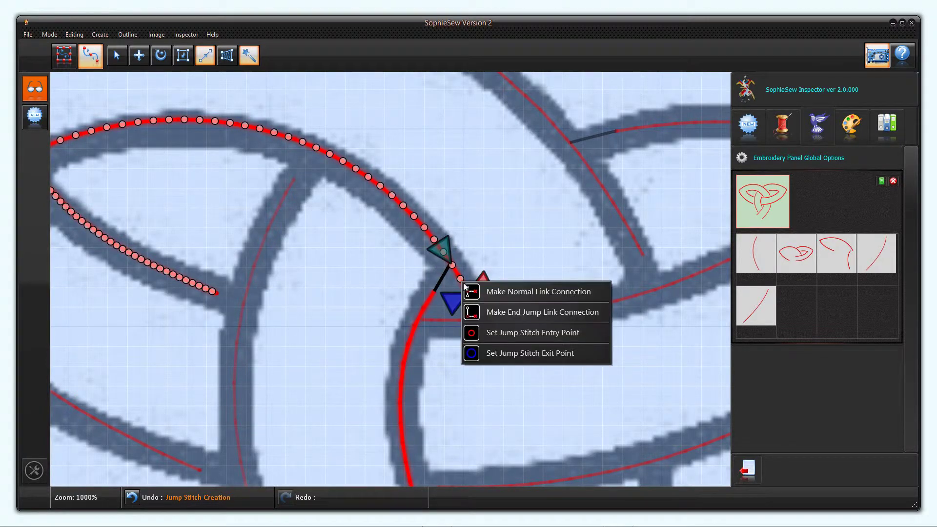
pyautogui.click(509, 309)
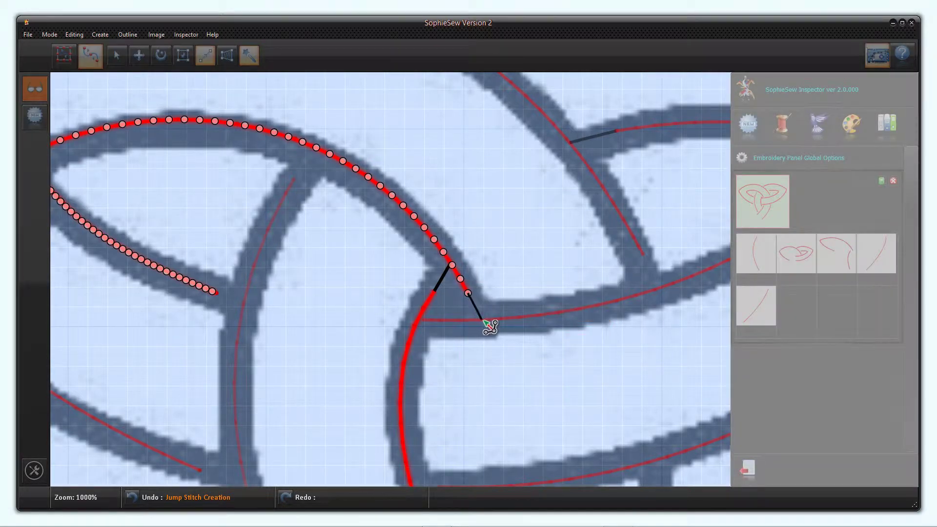
pyautogui.click(485, 324)
# Create an end jump link connection from the lower end of the left loop's inner outline to the adjacent vertical strand.
pyautogui.moveTo(310, 331); pyautogui.dragTo(472, 359)
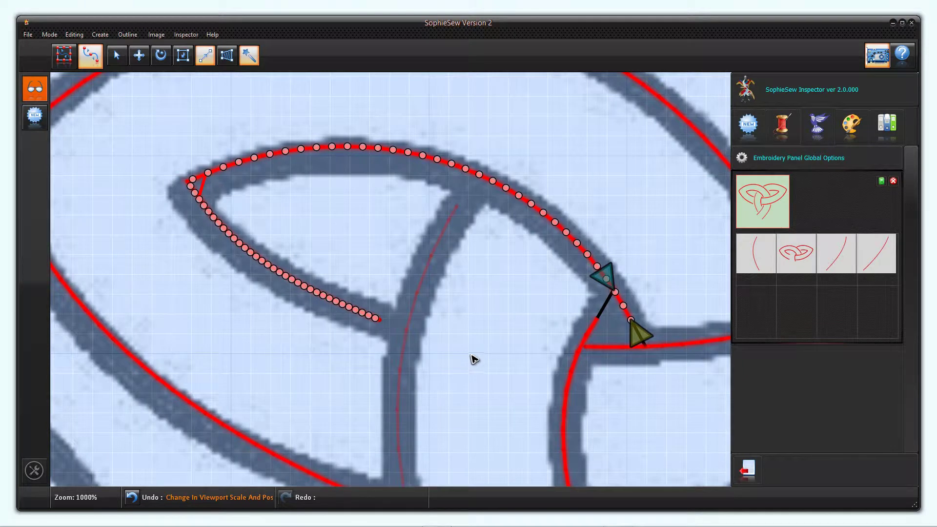
pyautogui.rightClick(376, 319)
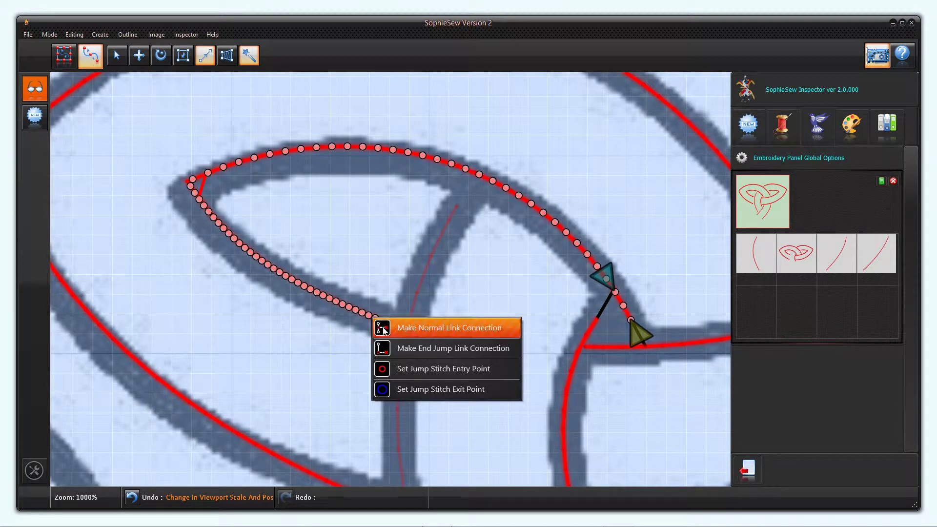
pyautogui.click(425, 348)
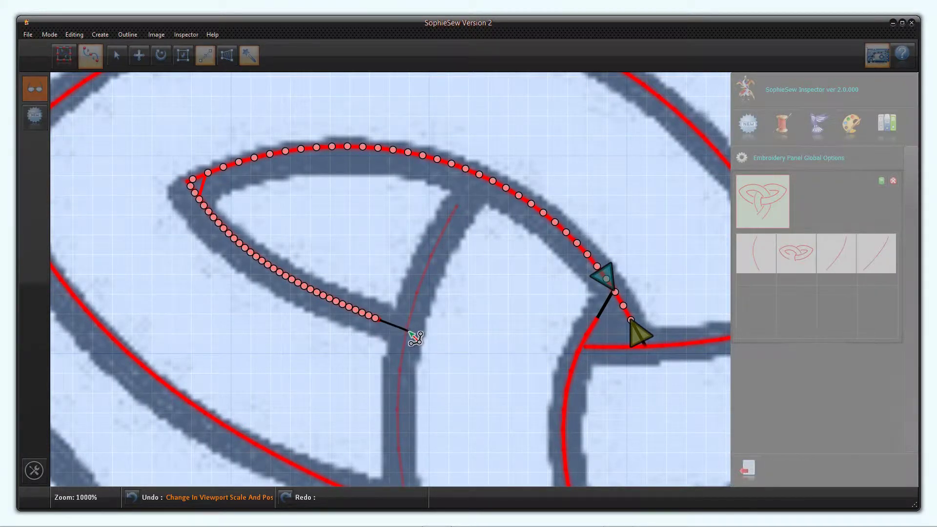
pyautogui.click(406, 330)
# Create an end jump link connection from the left diagonal tail outline's upper end to the right loop's outer outline above it.
pyautogui.moveTo(355, 353); pyautogui.dragTo(376, 199)
pyautogui.scroll(-2, 433, 234)
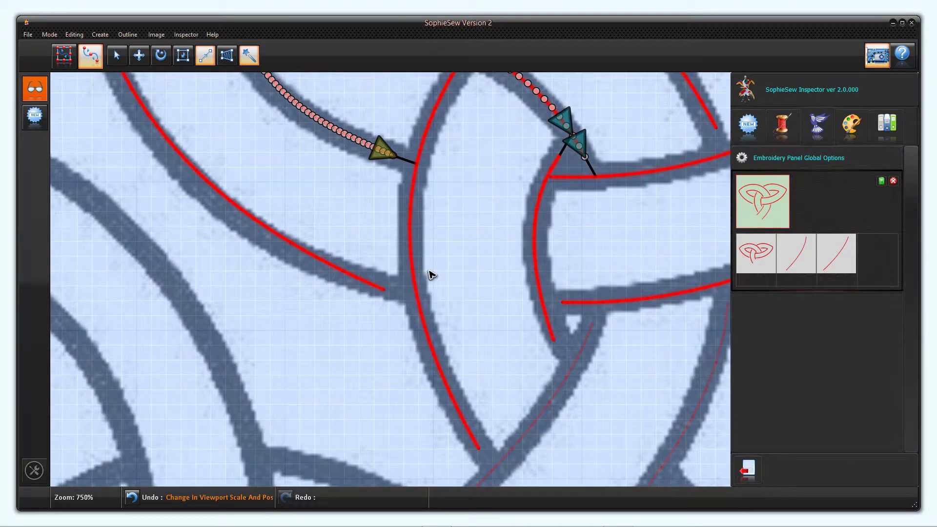
pyautogui.click(595, 342)
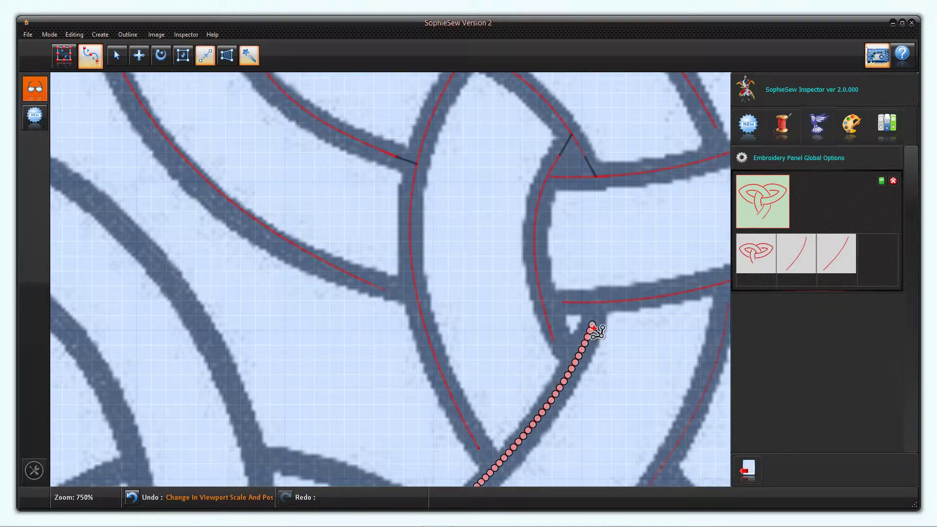
pyautogui.rightClick(591, 325)
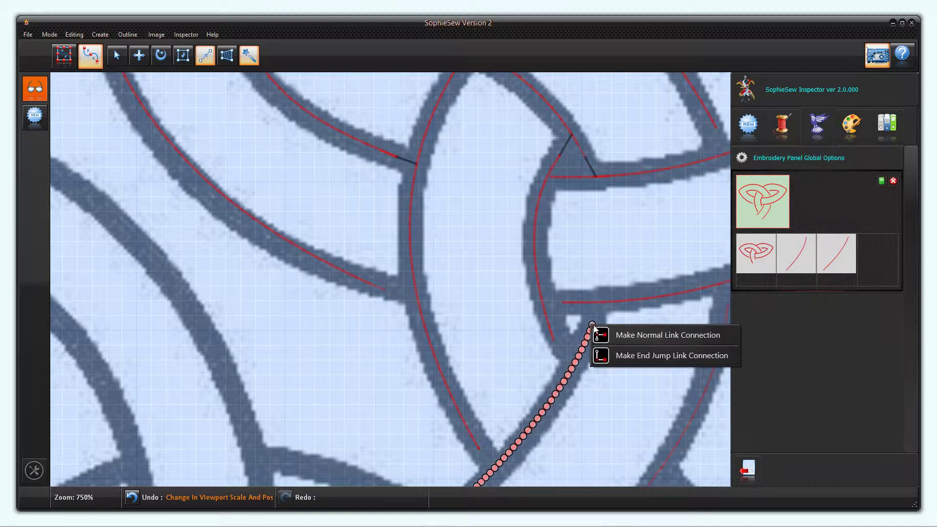
pyautogui.click(635, 353)
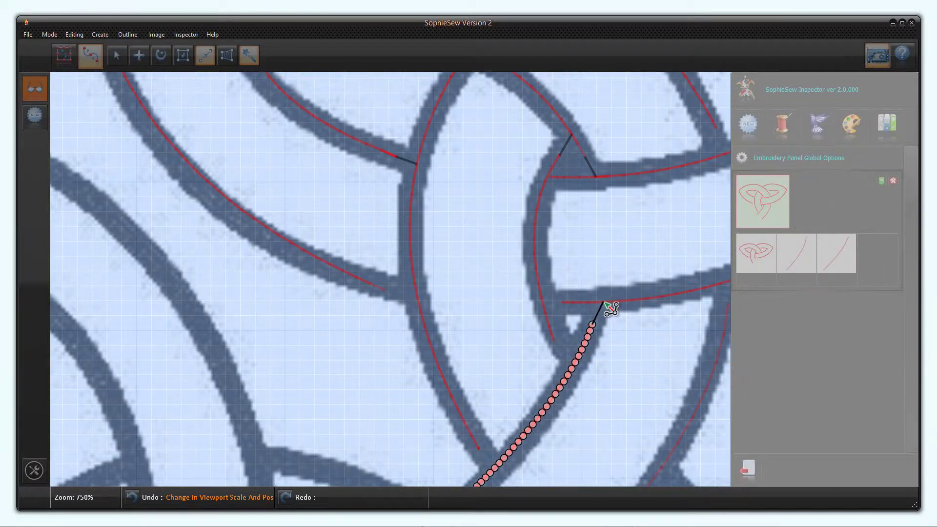
pyautogui.click(608, 307)
# Link the remaining right tail outline's upper end to the right loop's outer outline with an end jump connection.
pyautogui.moveTo(651, 341); pyautogui.dragTo(399, 349)
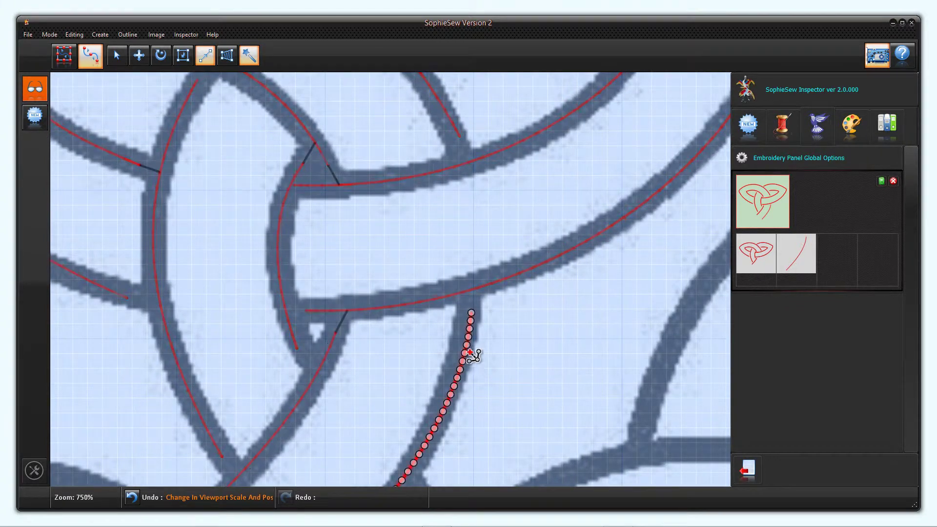
pyautogui.click(471, 315)
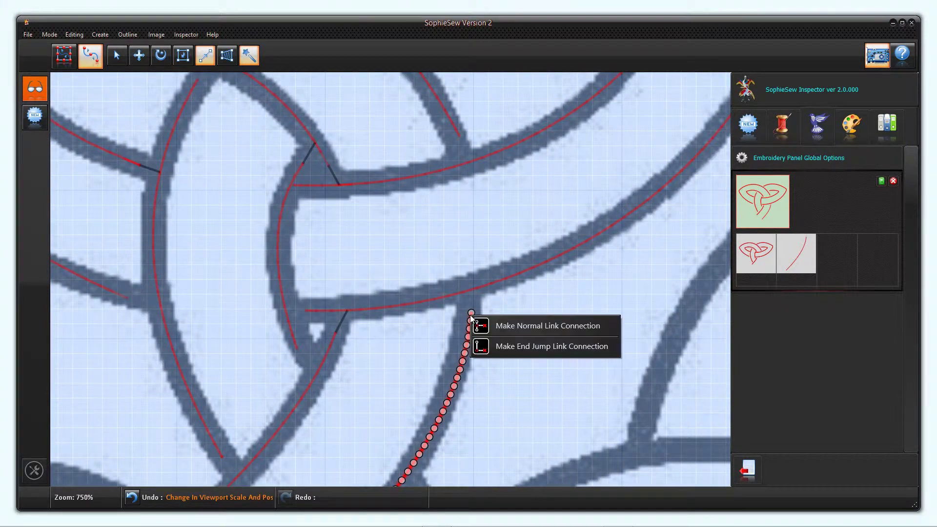
pyautogui.click(507, 345)
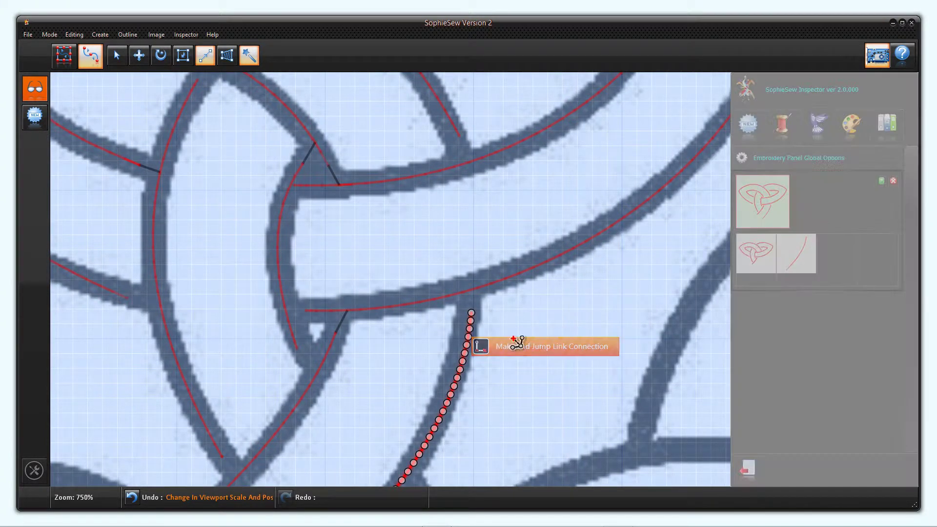
pyautogui.click(478, 291)
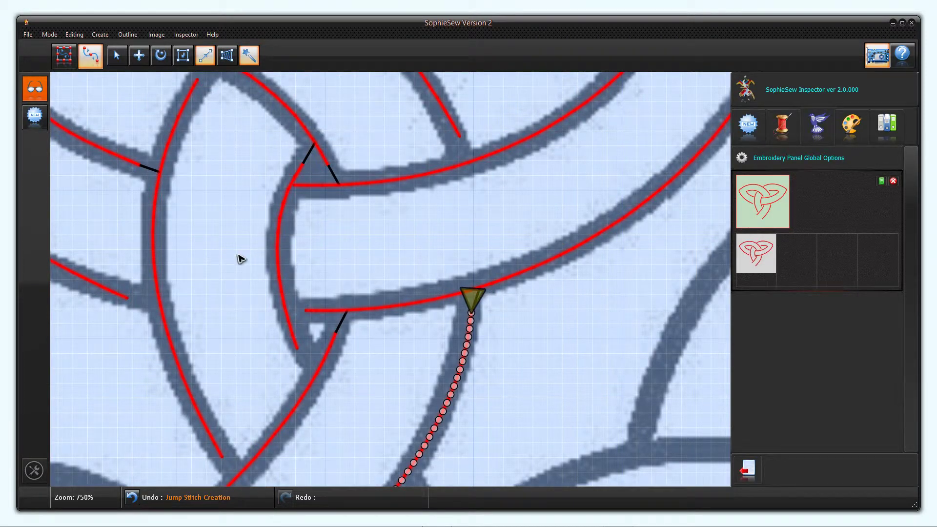
# Leave jump link editing for layout mode, mark the fully linked outline group and select the knot.
pyautogui.moveTo(265, 271); pyautogui.dragTo(360, 305)
pyautogui.scroll(-5, 382, 330)
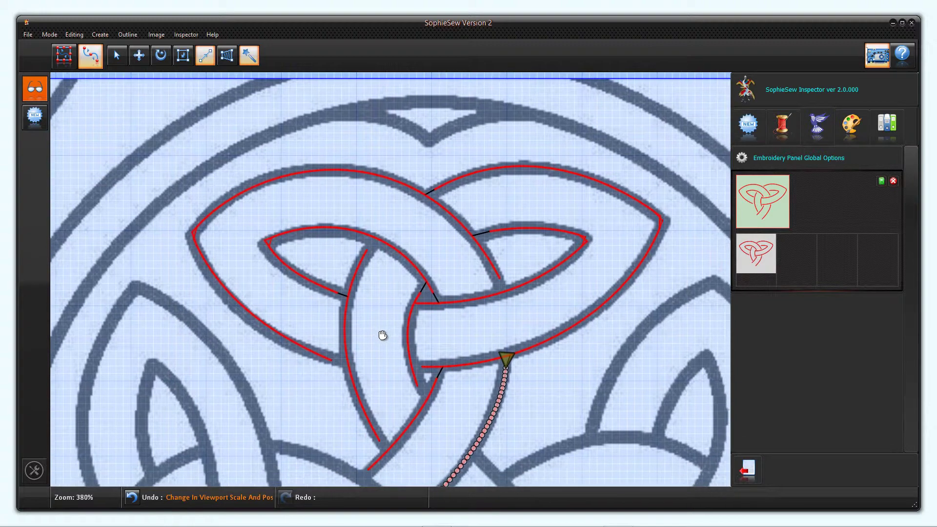
pyautogui.moveTo(382, 335); pyautogui.dragTo(381, 278)
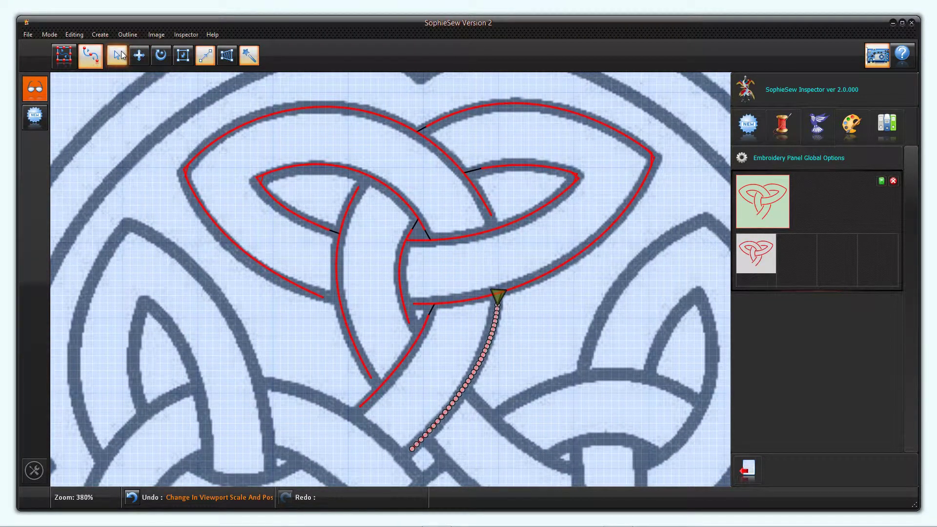
pyautogui.click(121, 55)
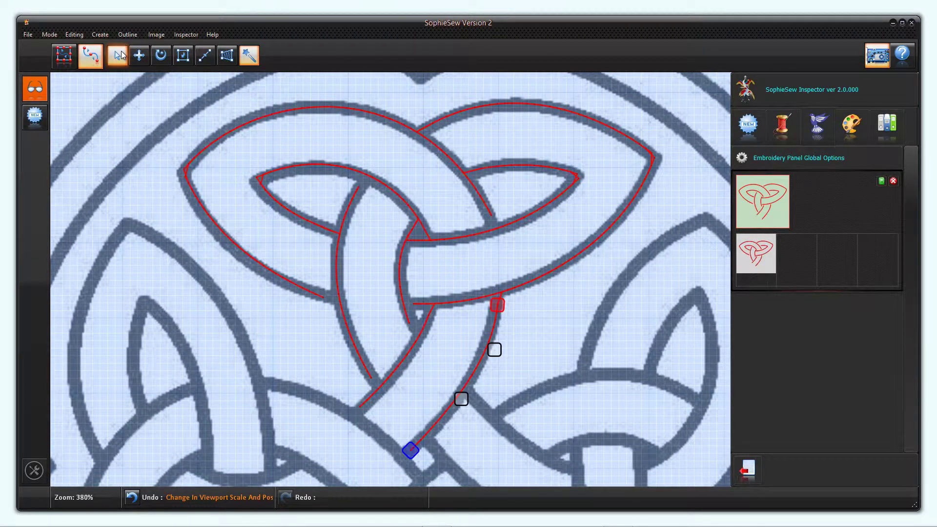
pyautogui.click(64, 56)
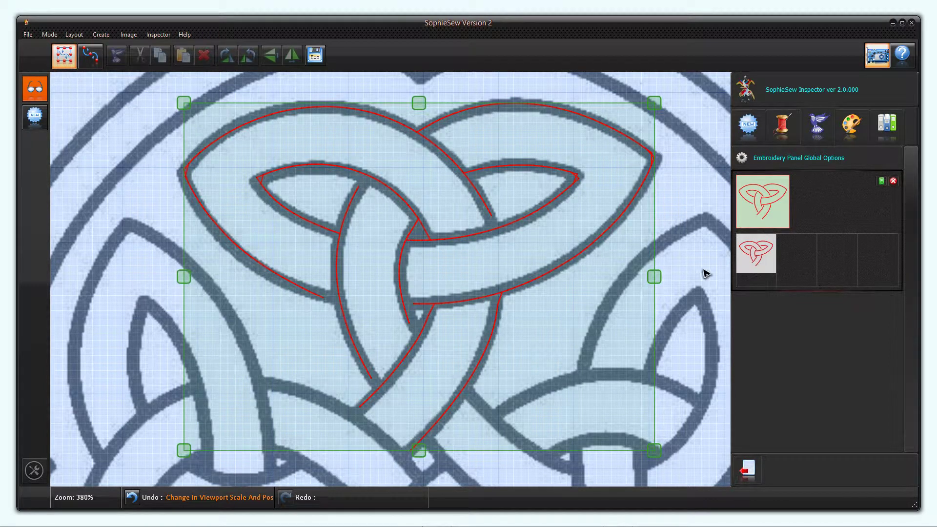
pyautogui.click(767, 269)
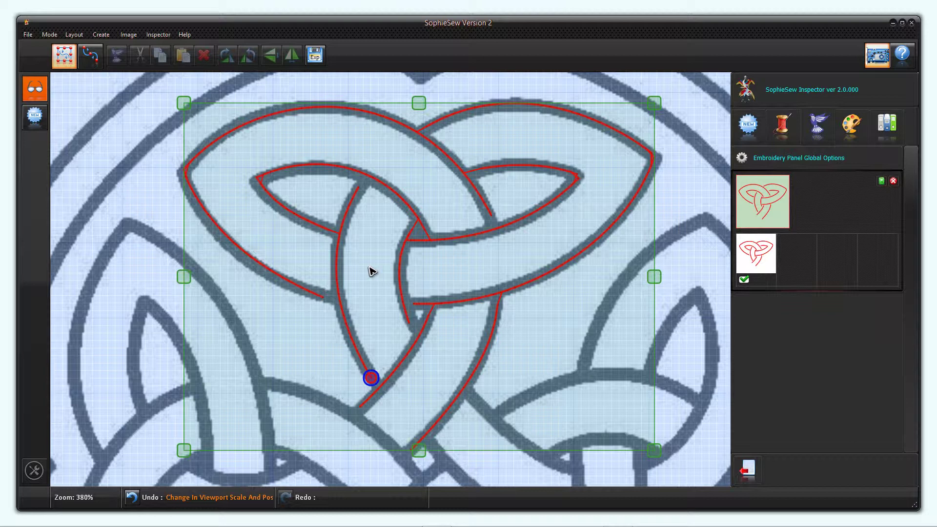
pyautogui.click(369, 274)
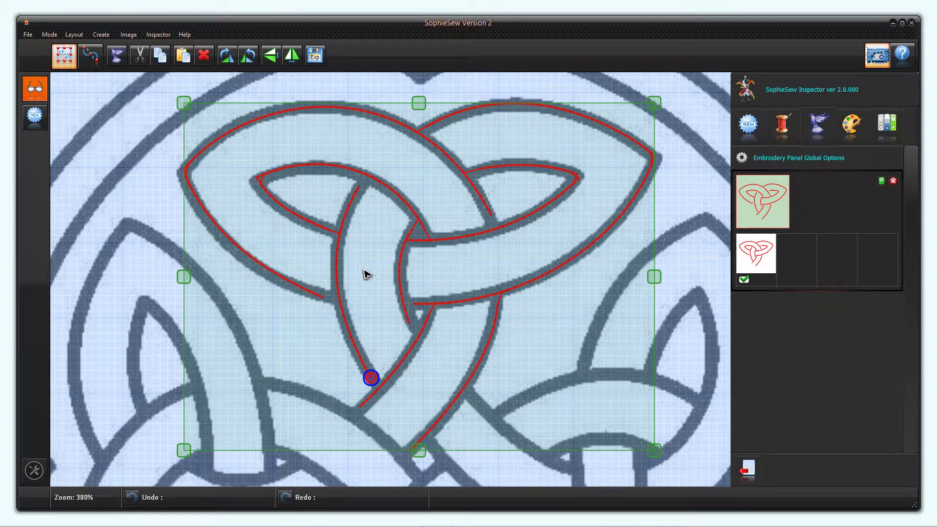
# Return to outline editing and force a stitch at the left loop's outer corner point.
pyautogui.moveTo(228, 186); pyautogui.dragTo(289, 281)
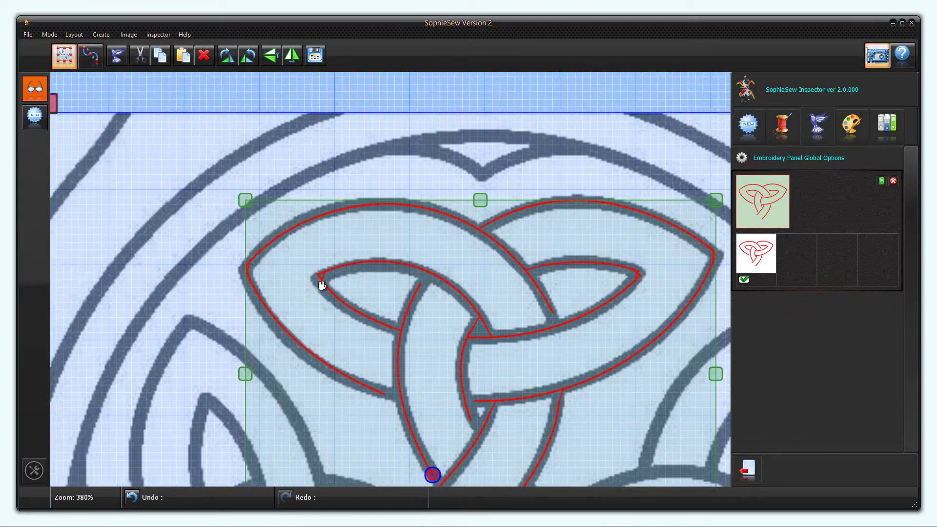
pyautogui.scroll(5, 441, 303)
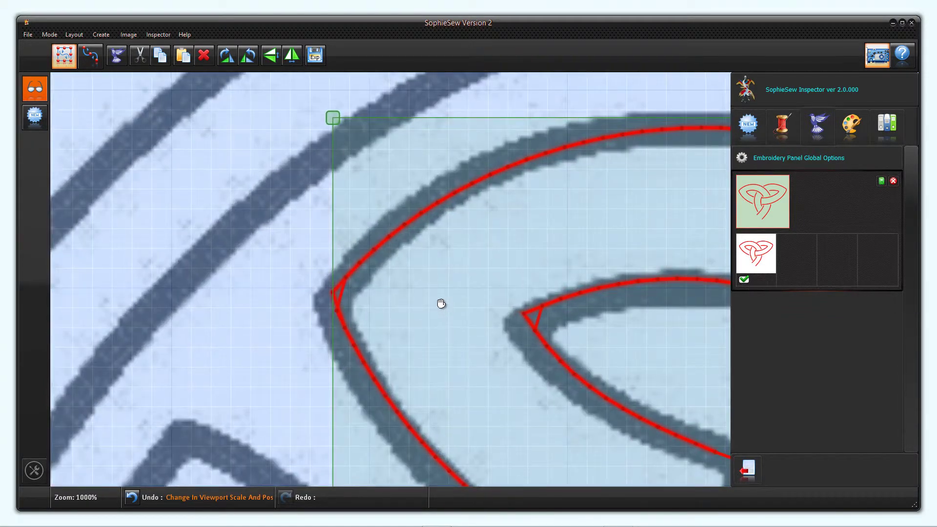
pyautogui.moveTo(441, 303); pyautogui.dragTo(418, 270)
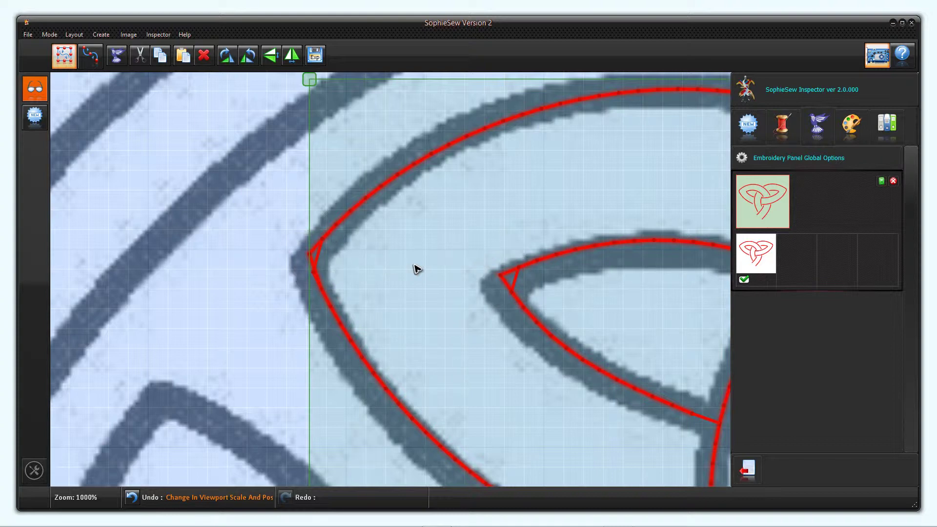
pyautogui.click(98, 57)
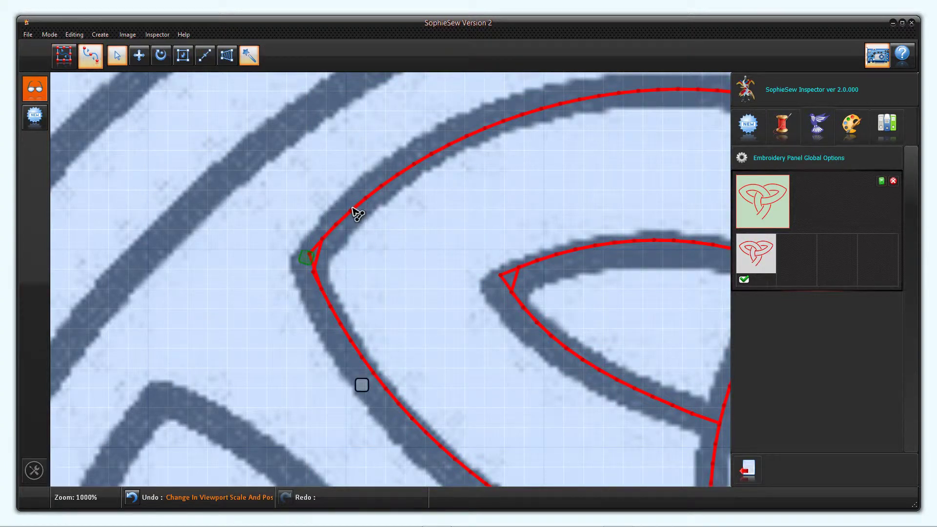
pyautogui.rightClick(307, 261)
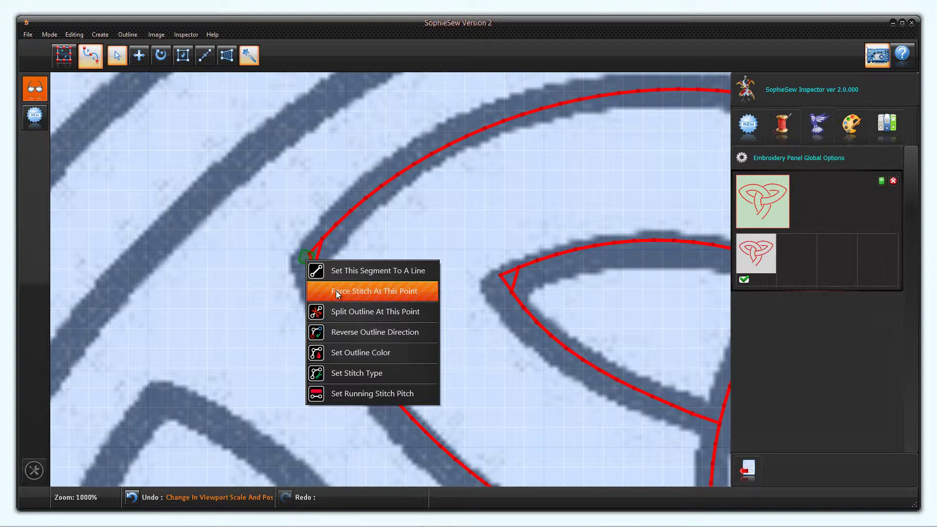
pyautogui.click(338, 291)
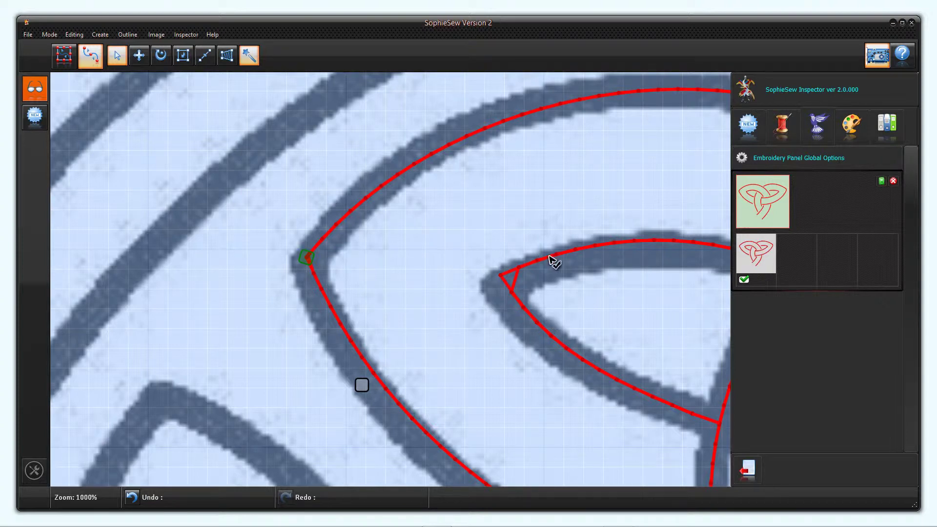
# Force a stitch at the pointed left corner of the left loop's inner outline.
pyautogui.click(528, 265)
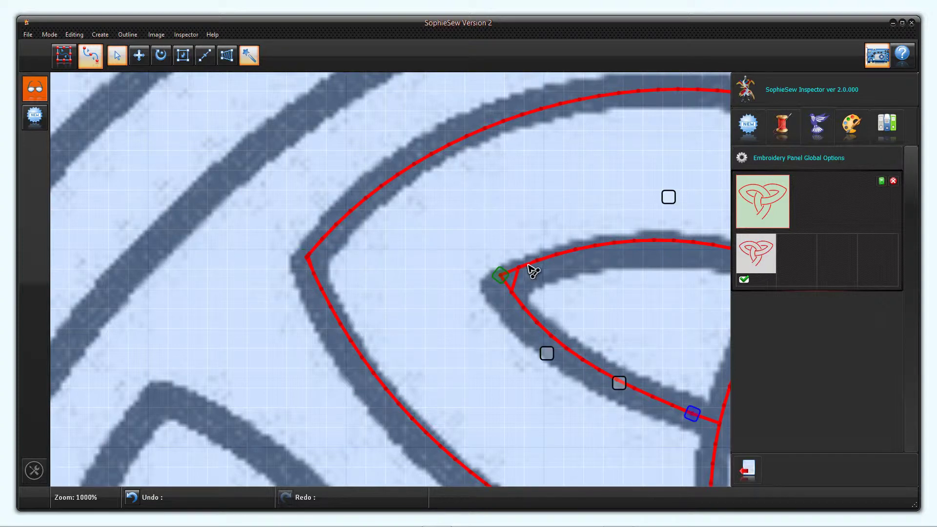
pyautogui.rightClick(503, 274)
pyautogui.click(543, 307)
# Force a stitch at the pointed right corner of the right loop's inner outline.
pyautogui.moveTo(620, 310); pyautogui.dragTo(335, 272)
pyautogui.moveTo(649, 314); pyautogui.dragTo(356, 305)
pyautogui.moveTo(581, 266); pyautogui.dragTo(410, 300)
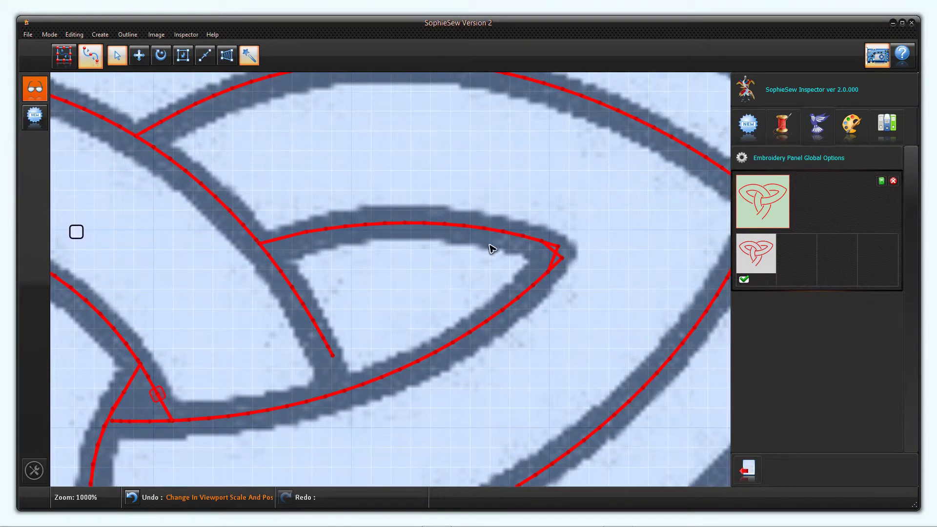
pyautogui.rightClick(574, 253)
pyautogui.click(611, 279)
# Force a stitch at the right loop's outer corner point.
pyautogui.moveTo(597, 268); pyautogui.dragTo(444, 298)
pyautogui.click(554, 275)
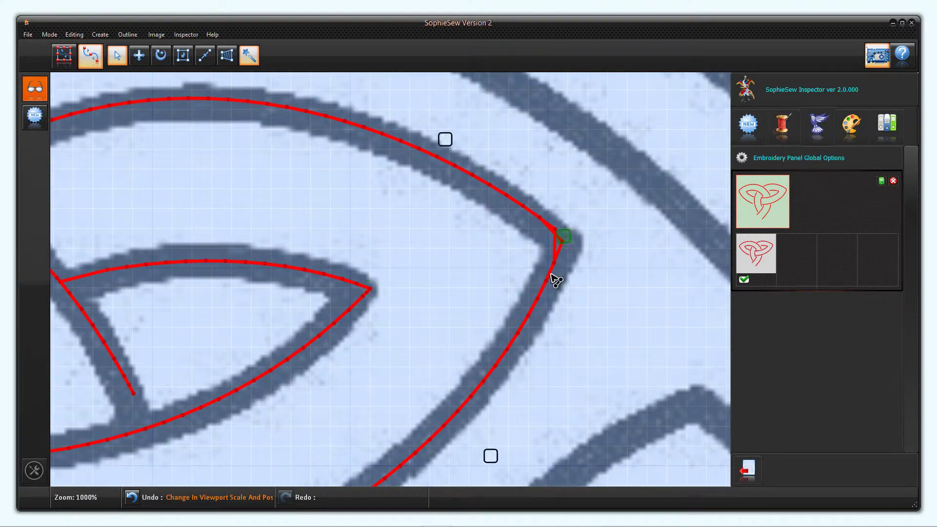
pyautogui.rightClick(563, 239)
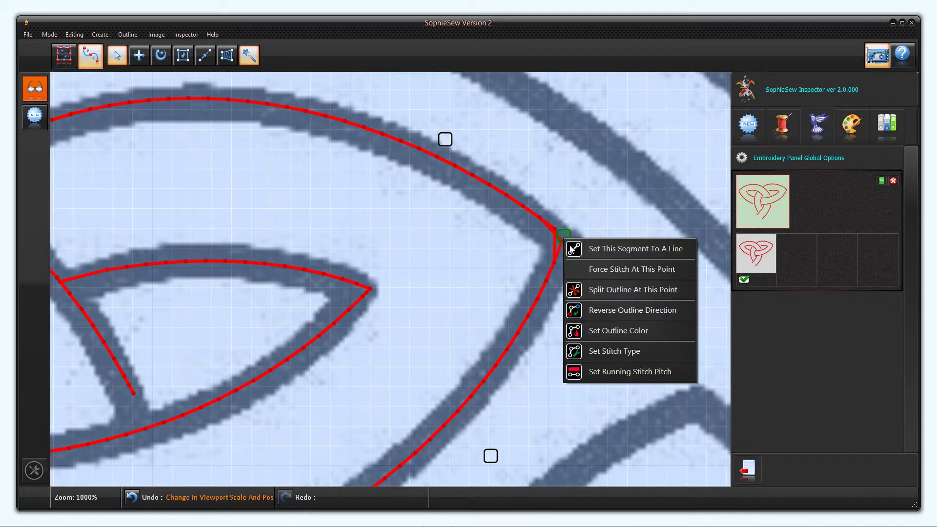
pyautogui.click(599, 268)
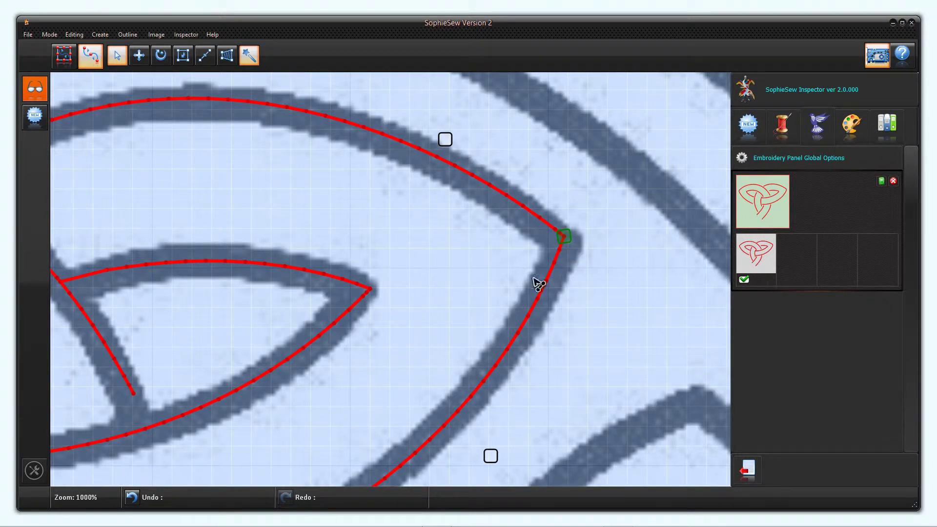
# Leave outline editing and return to object layout mode for the finished top knot.
pyautogui.moveTo(195, 323); pyautogui.dragTo(489, 318)
pyautogui.scroll(-1, 440, 324)
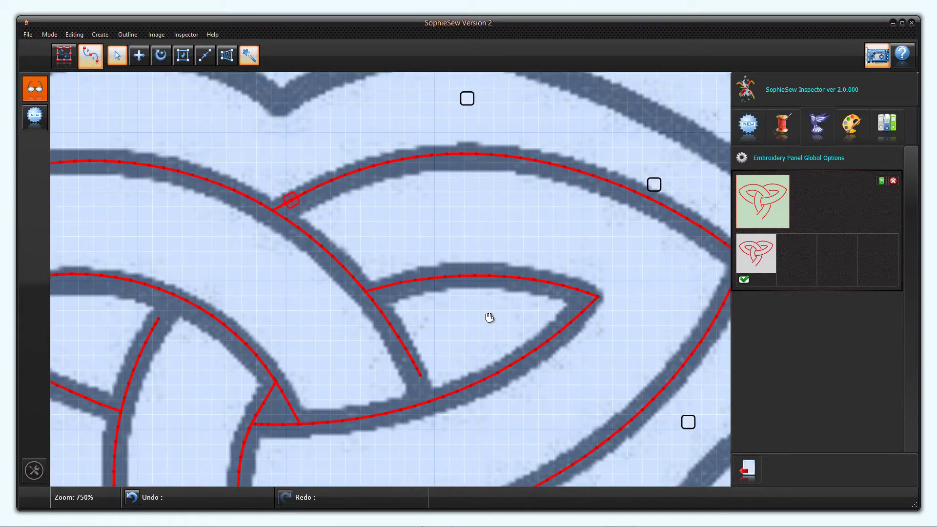
pyautogui.scroll(-3, 498, 312)
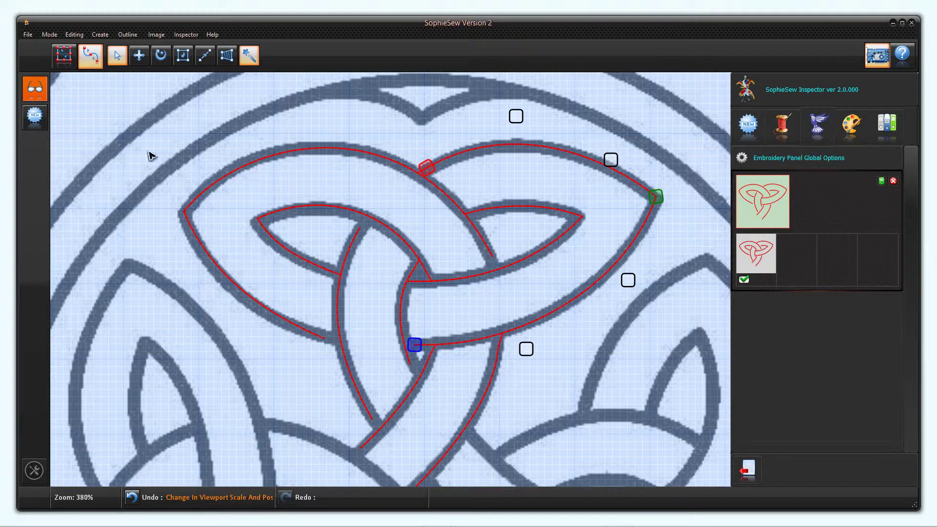
pyautogui.click(63, 56)
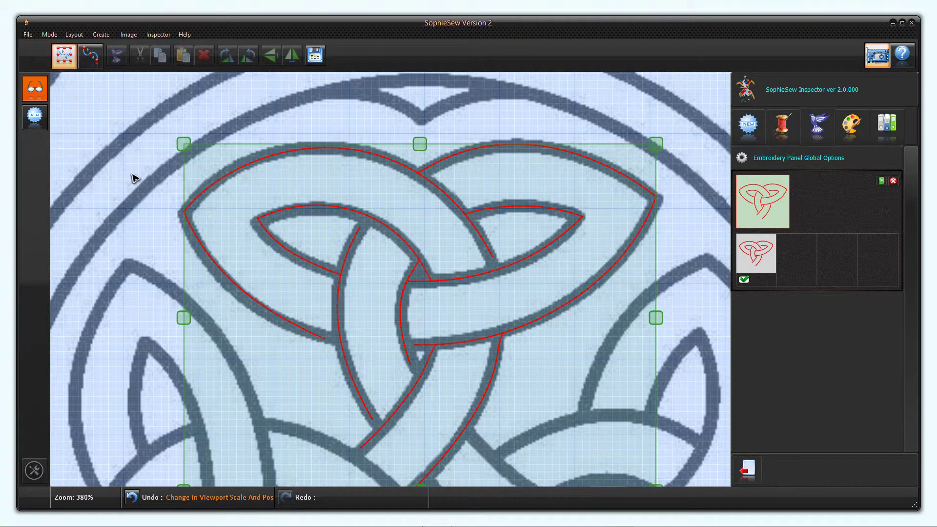
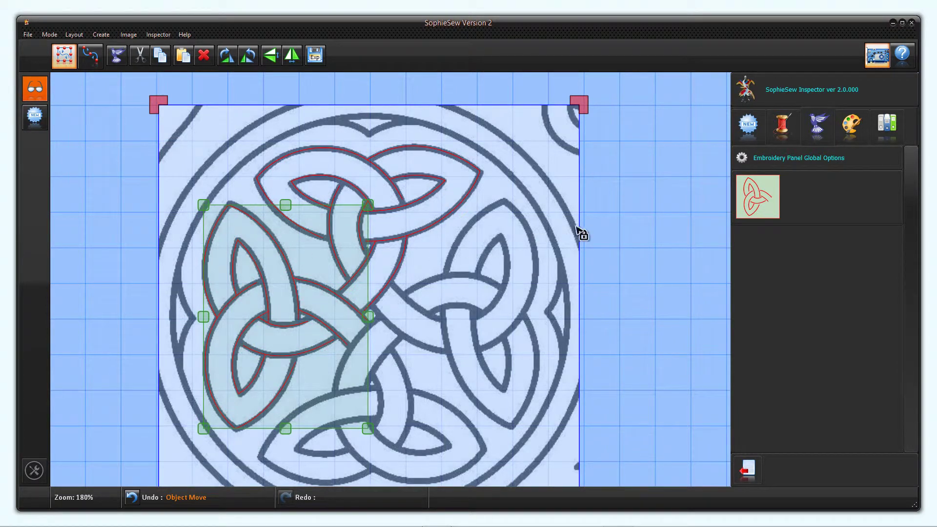
# Paste another copy of the knot, rotate it 180 degrees and place it over the bottom knot of the background image.
pyautogui.rightClick(611, 218)
pyautogui.click(643, 229)
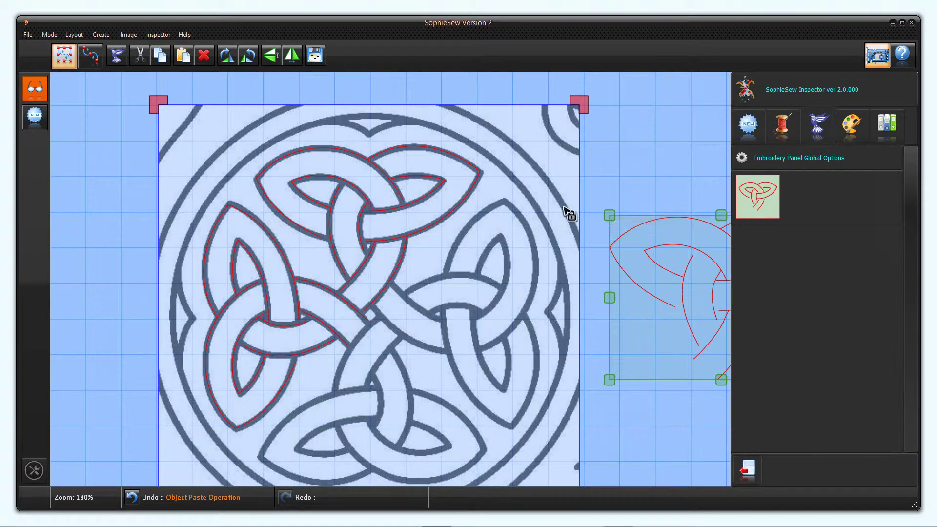
pyautogui.click(246, 50)
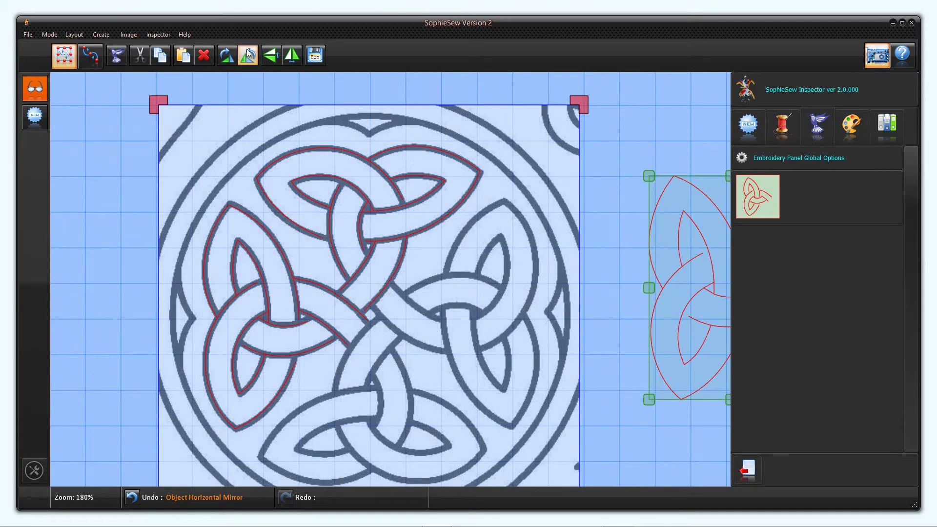
pyautogui.click(247, 50)
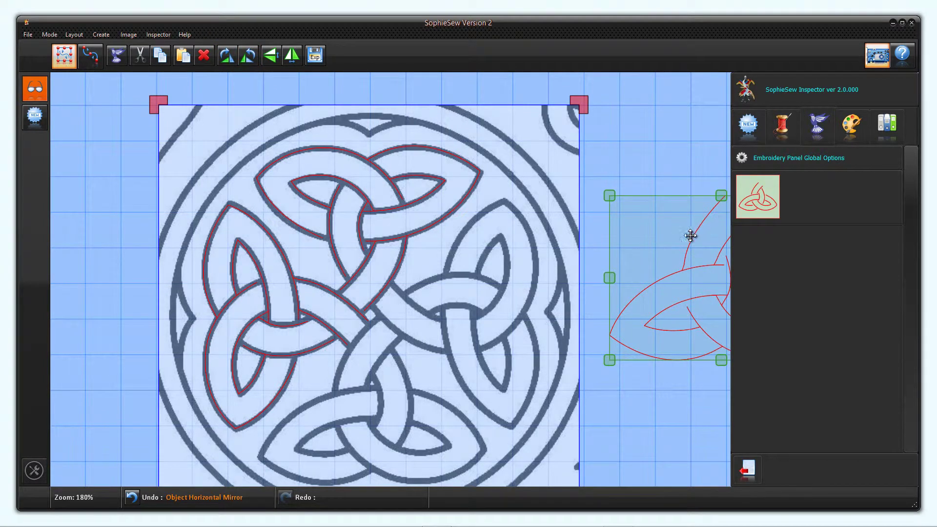
pyautogui.moveTo(690, 236); pyautogui.dragTo(349, 354)
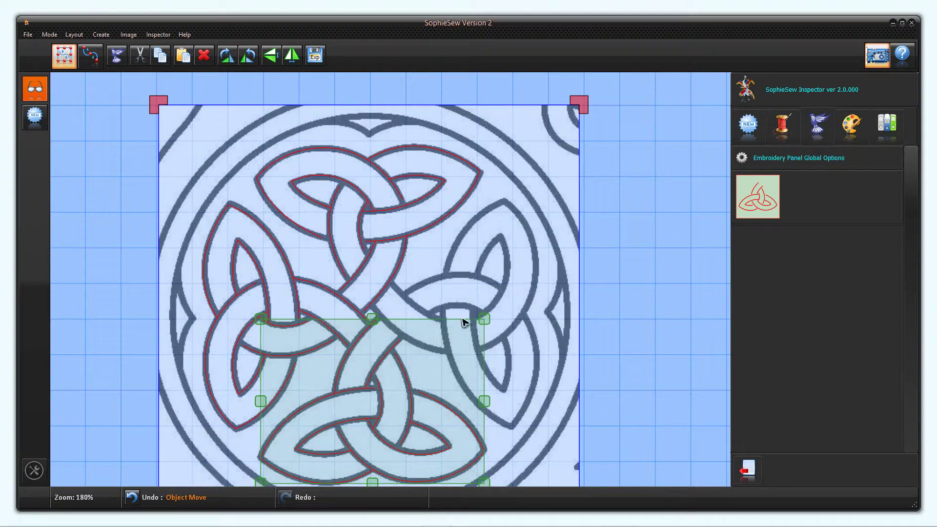
# Paste one more copy of the knot, rotate it 90 degrees clockwise and fit it over the right knot of the background image.
pyautogui.rightClick(626, 215)
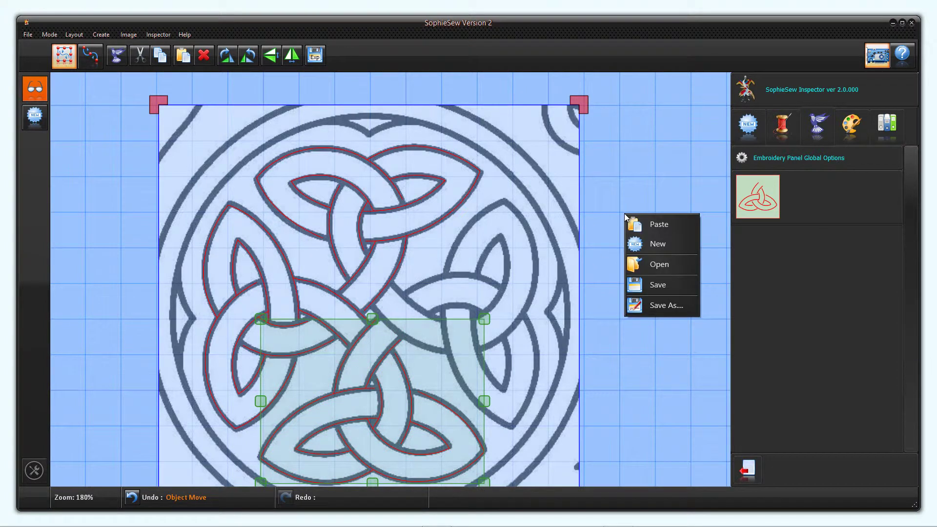
pyautogui.click(652, 225)
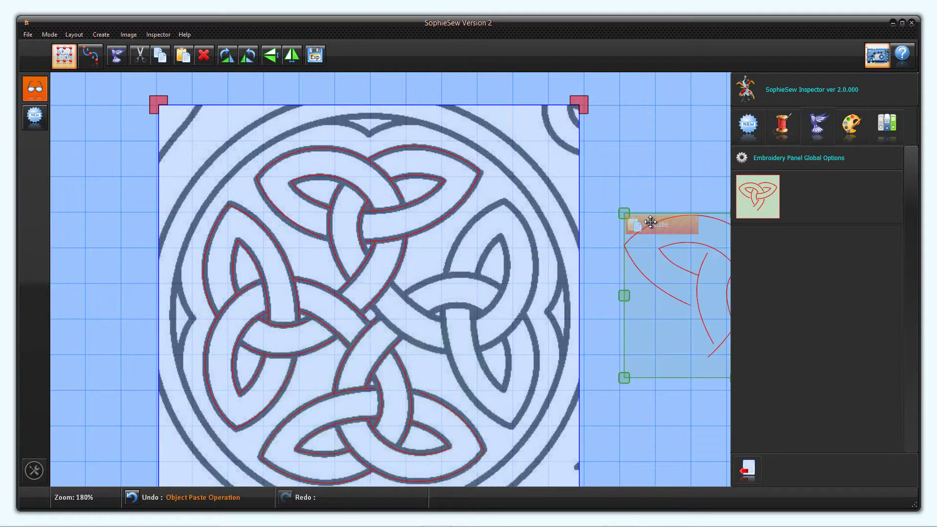
pyautogui.click(228, 56)
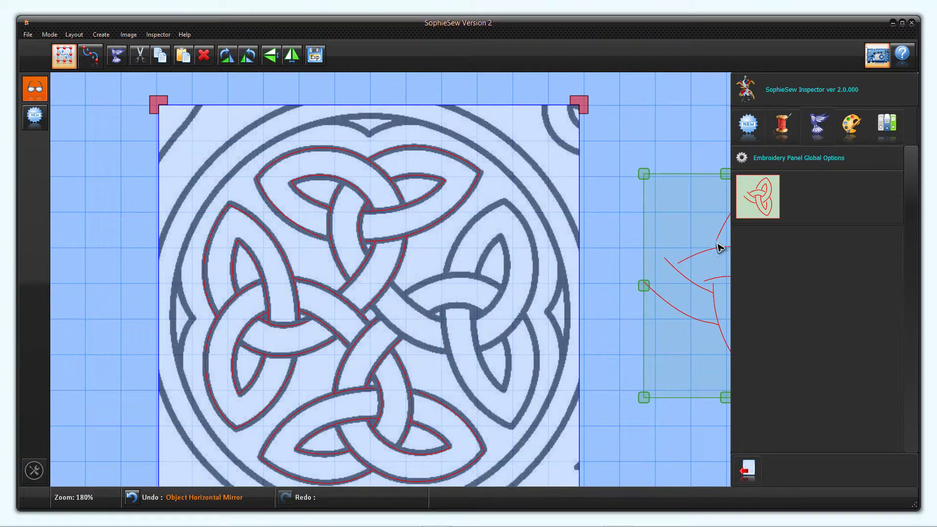
pyautogui.moveTo(716, 250); pyautogui.dragTo(441, 278)
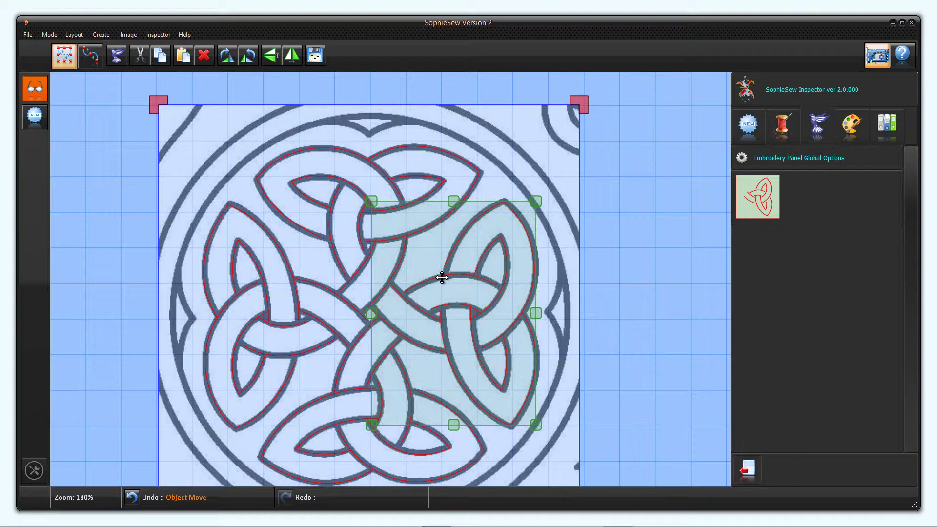
# Select all four knots and combine them into a single embroidery object.
pyautogui.click(123, 181)
pyautogui.moveTo(135, 112); pyautogui.dragTo(600, 494)
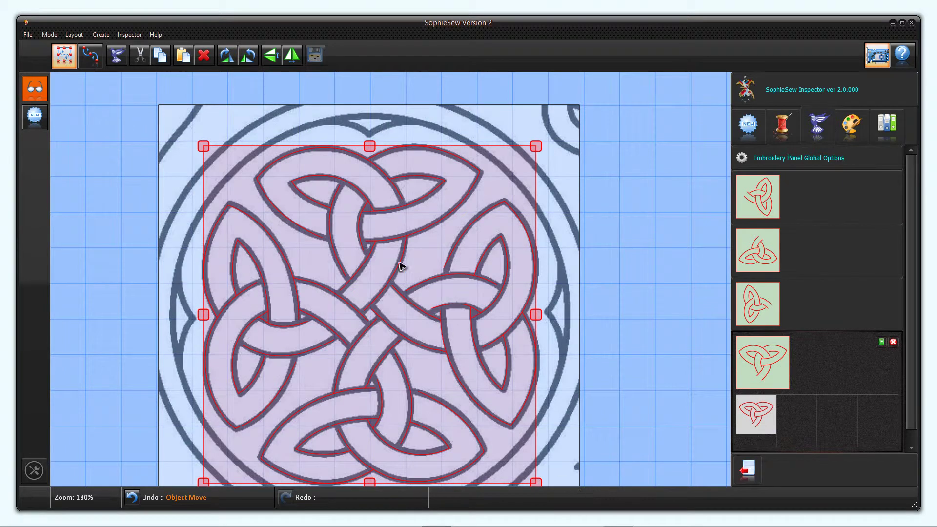
pyautogui.rightClick(312, 200)
pyautogui.moveTo(353, 211)
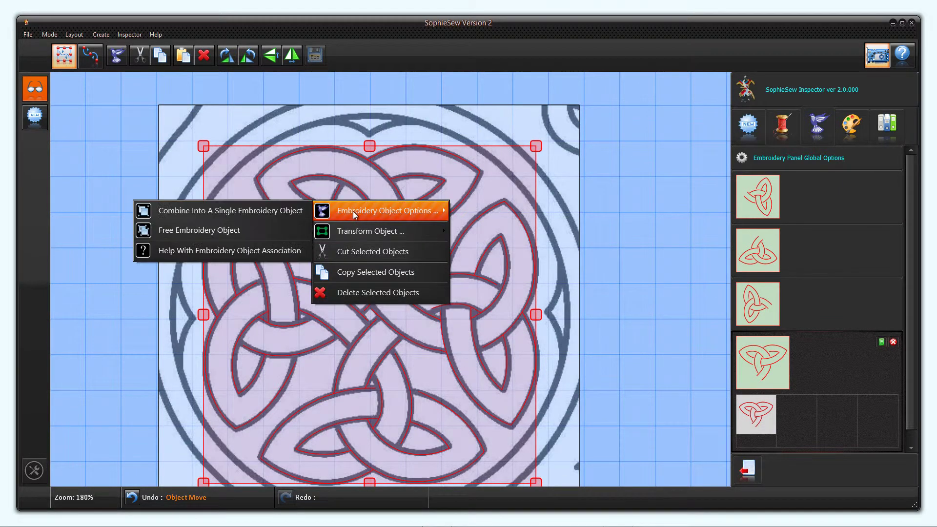
pyautogui.click(270, 212)
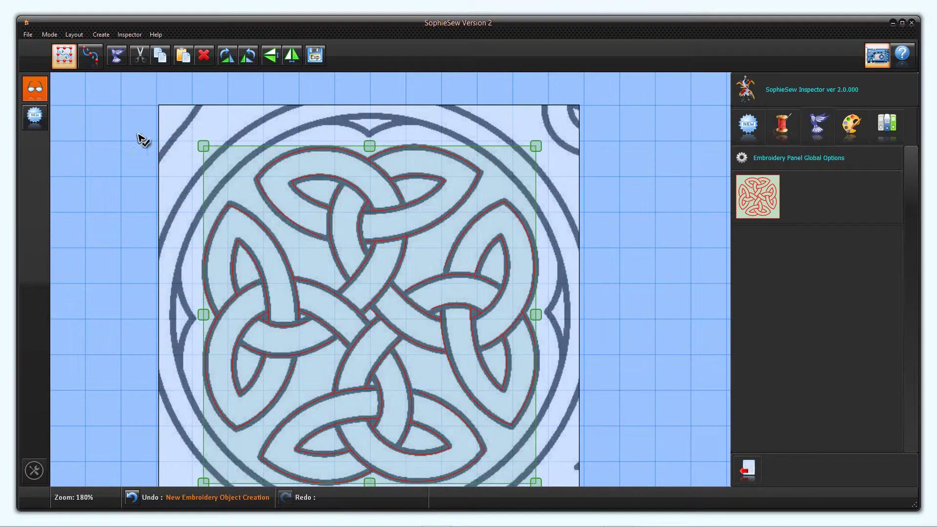
# In outline link editing, make an end jump link from the top knot's strand end at the centre to the left knot's strand.
pyautogui.click(91, 57)
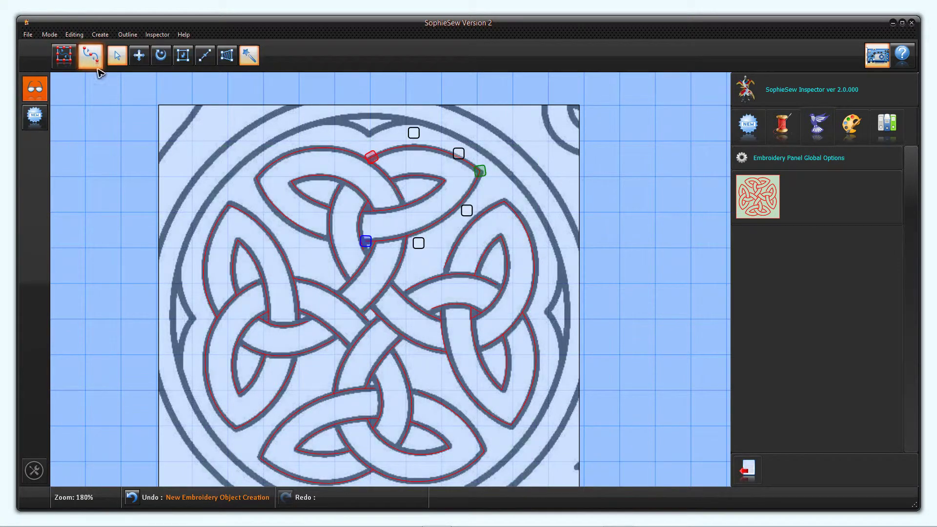
pyautogui.scroll(5, 415, 276)
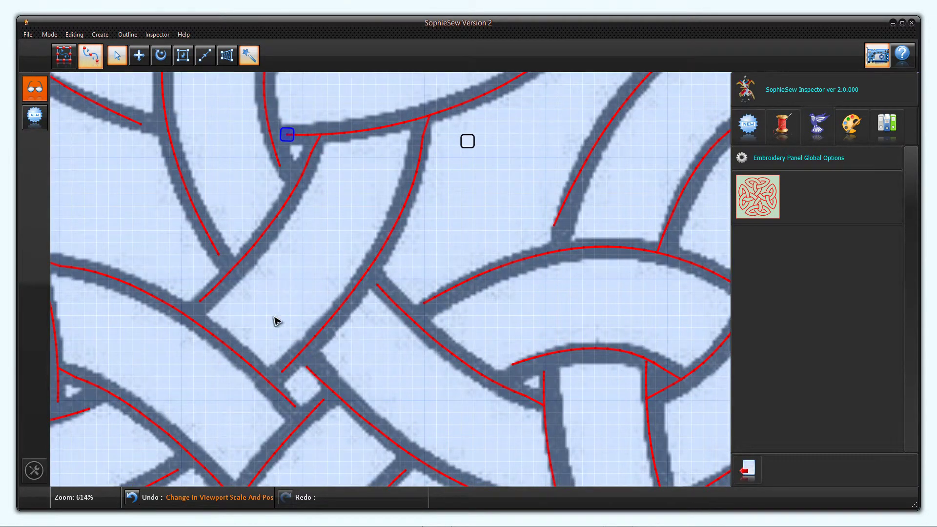
pyautogui.scroll(3, 306, 254)
pyautogui.moveTo(308, 250); pyautogui.dragTo(309, 230)
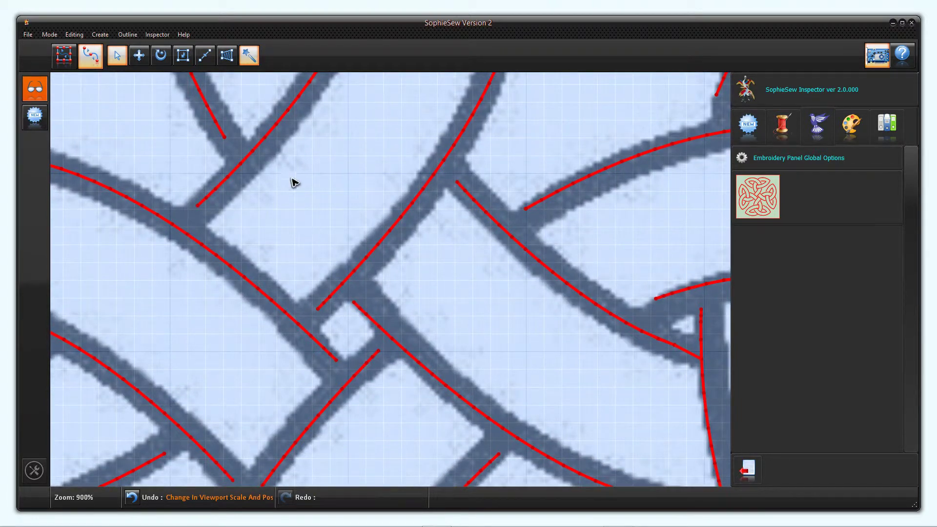
pyautogui.click(205, 58)
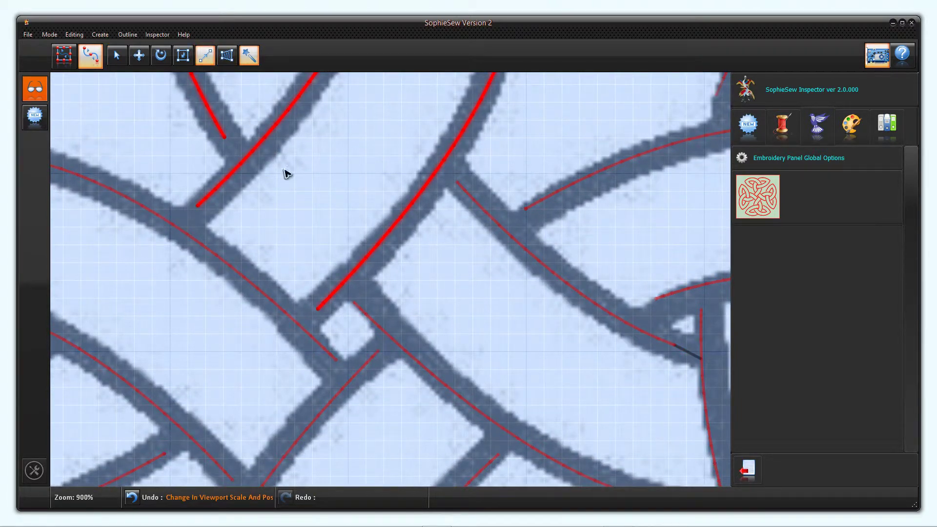
pyautogui.rightClick(321, 303)
pyautogui.click(375, 332)
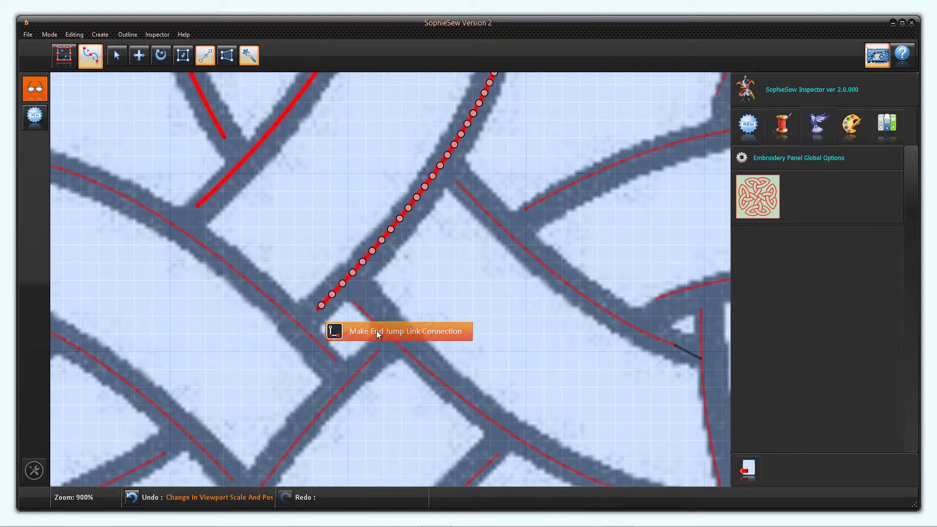
pyautogui.click(310, 332)
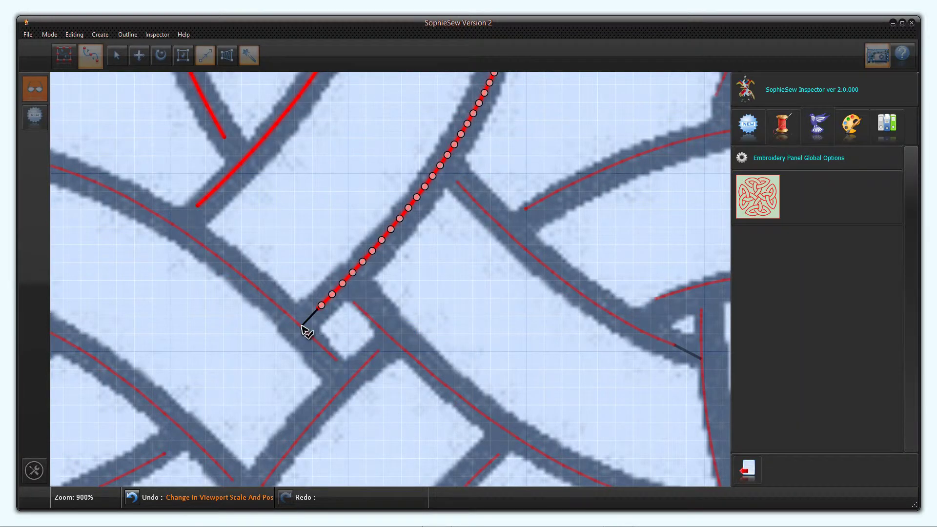
# Make an end jump link from the left knot's strand end at the centre to the bottom knot's strand.
pyautogui.click(326, 348)
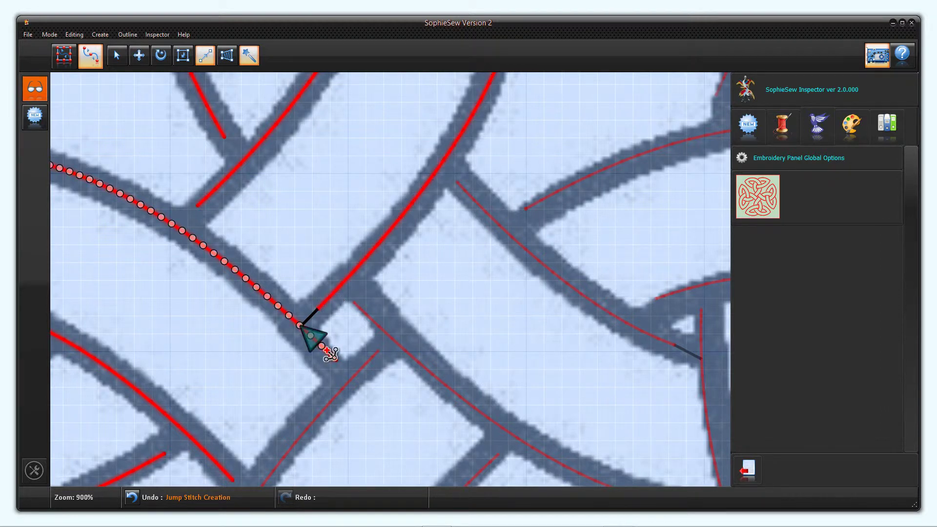
pyautogui.rightClick(332, 356)
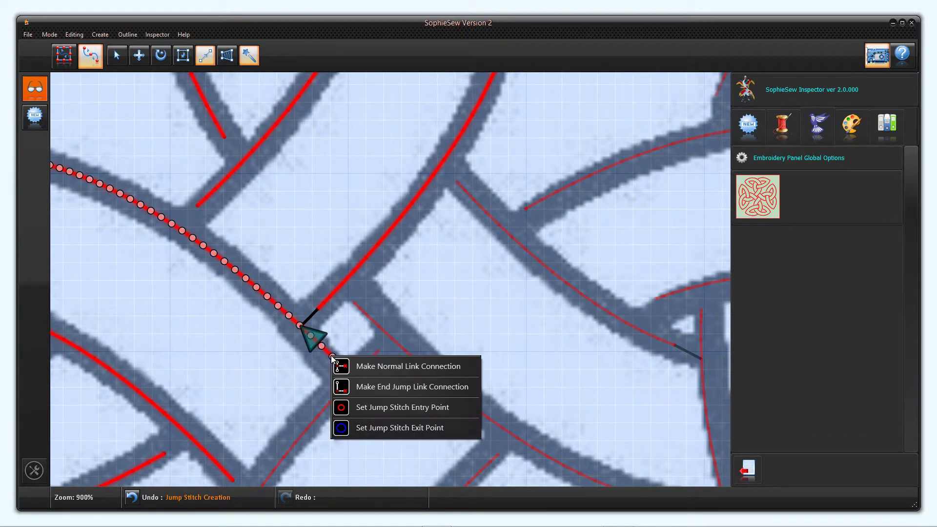
pyautogui.click(388, 386)
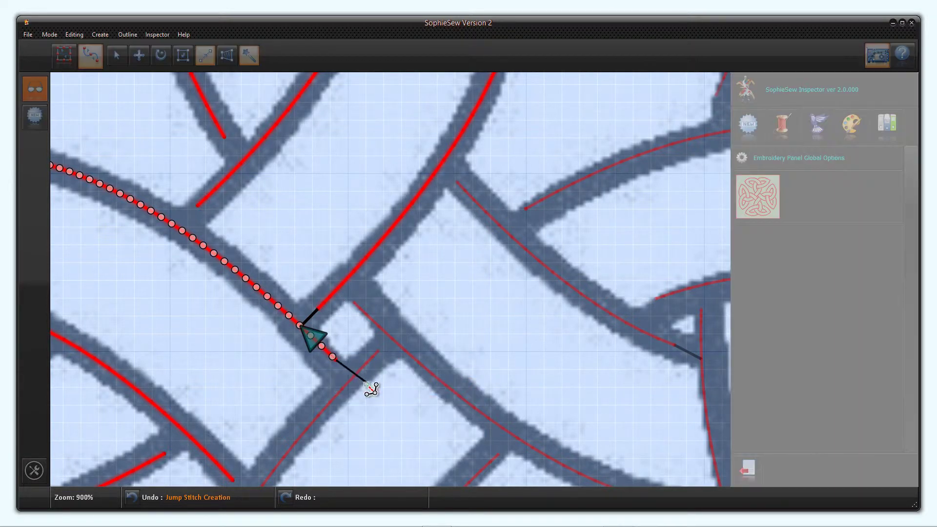
pyautogui.click(356, 377)
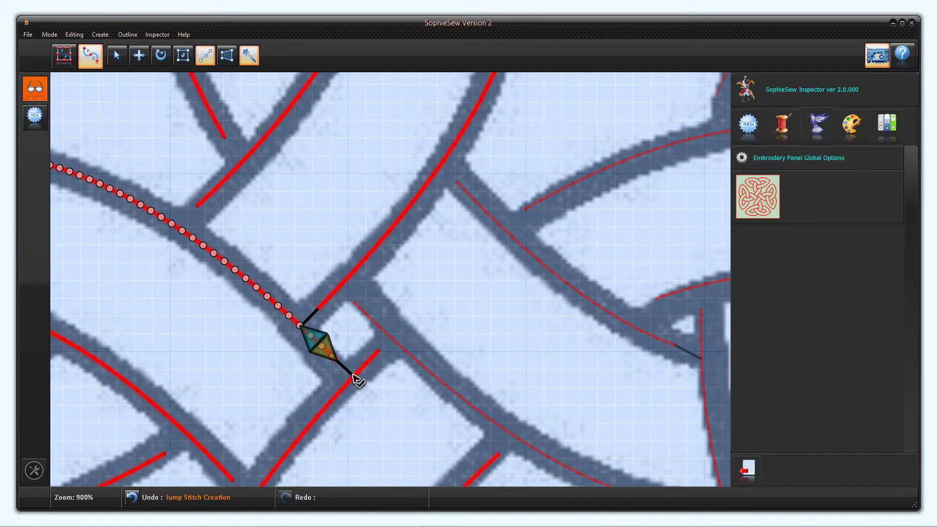
# Make an end jump link from the bottom knot's strand end at the centre to the right knot's strand.
pyautogui.click(369, 367)
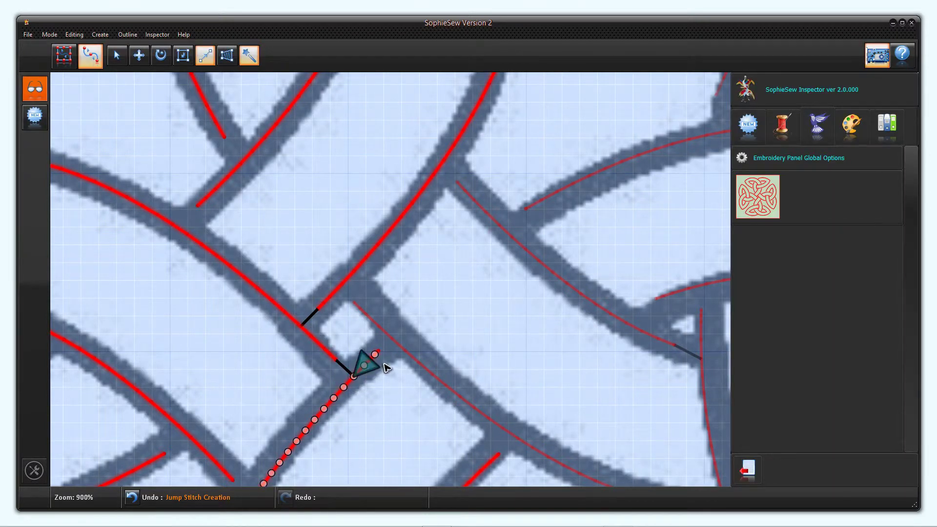
pyautogui.rightClick(377, 357)
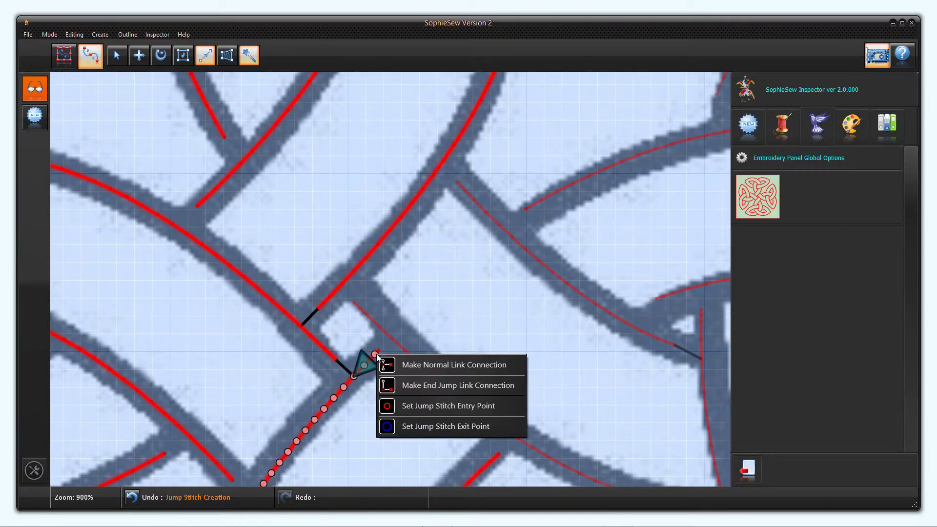
pyautogui.click(418, 382)
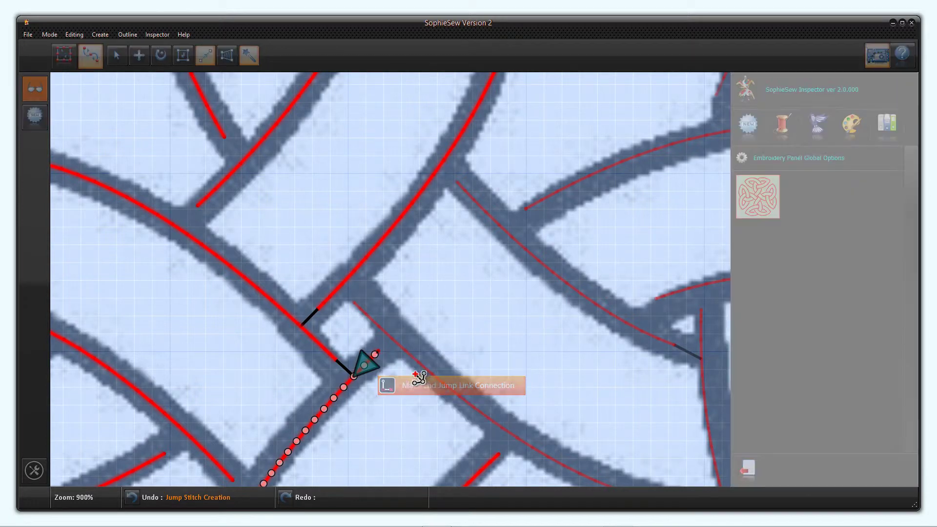
pyautogui.click(393, 339)
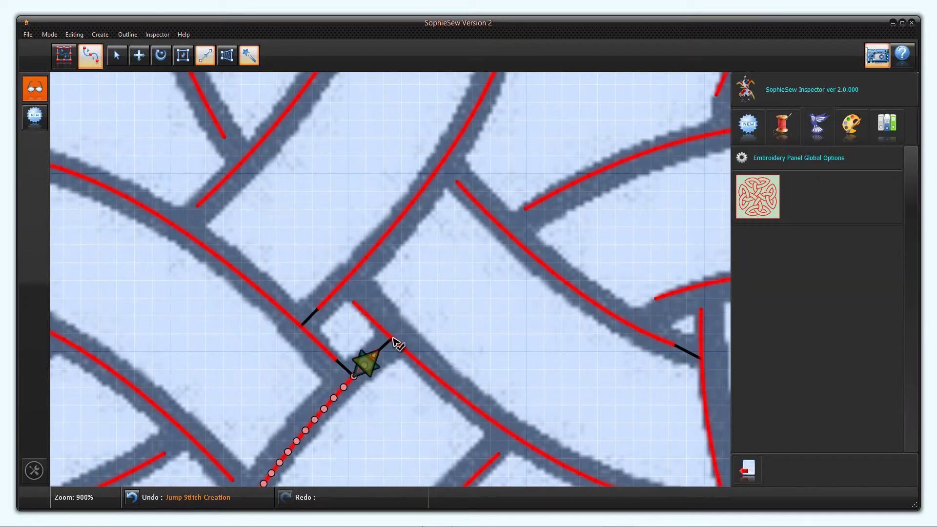
# Leave outline link editing and return to object layout mode with the whole linked four-knot design in view.
pyautogui.moveTo(235, 339); pyautogui.dragTo(270, 335)
pyautogui.scroll(-6, 270, 334)
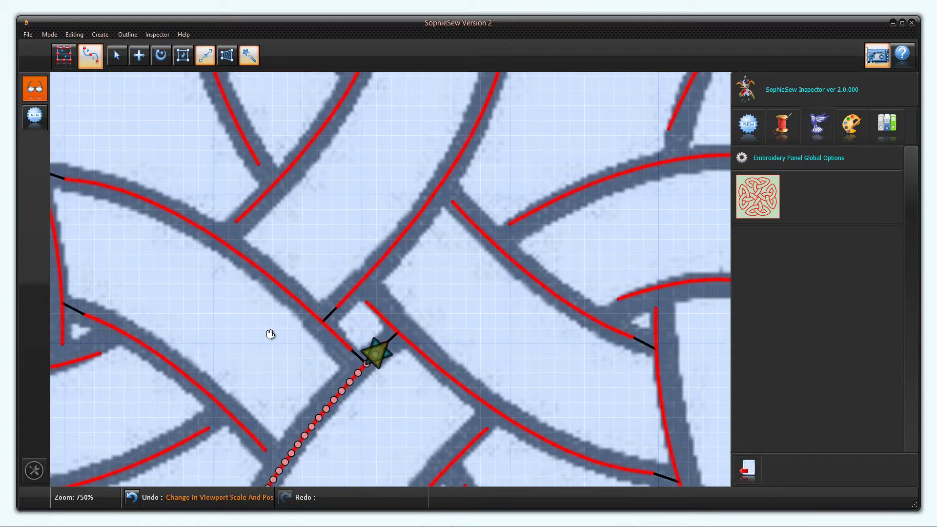
pyautogui.scroll(-3, 322, 321)
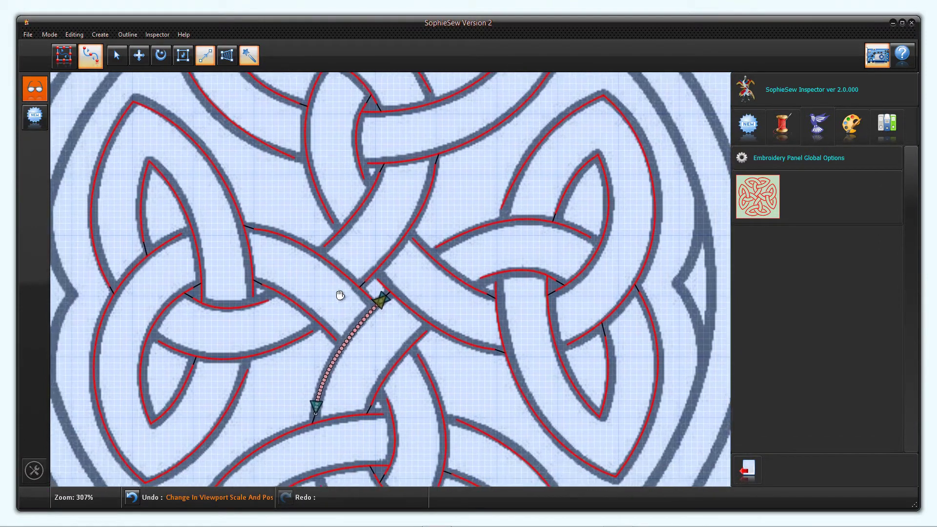
pyautogui.moveTo(364, 290); pyautogui.dragTo(368, 283)
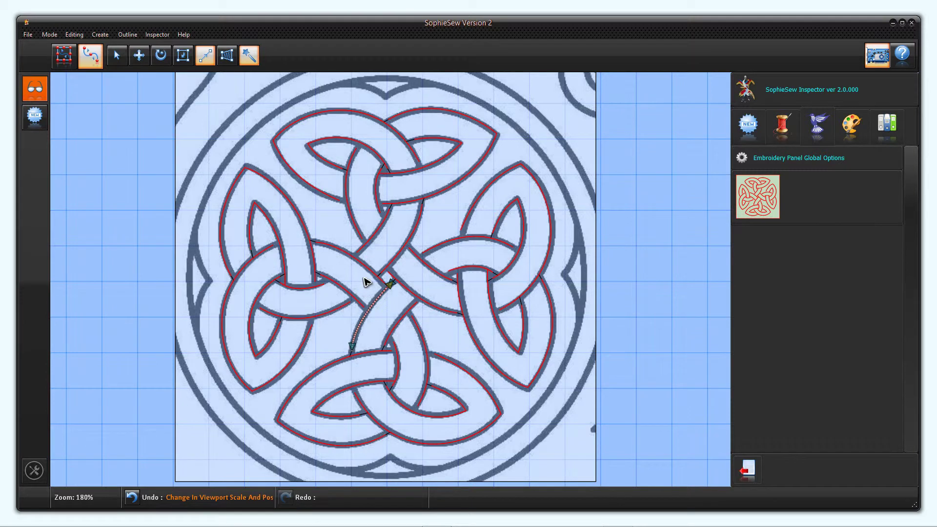
pyautogui.click(65, 61)
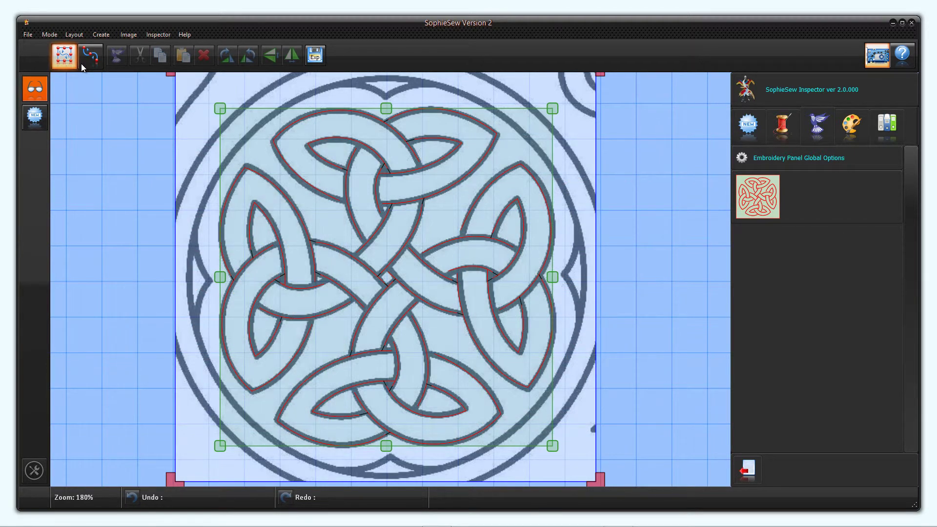
pyautogui.click(70, 63)
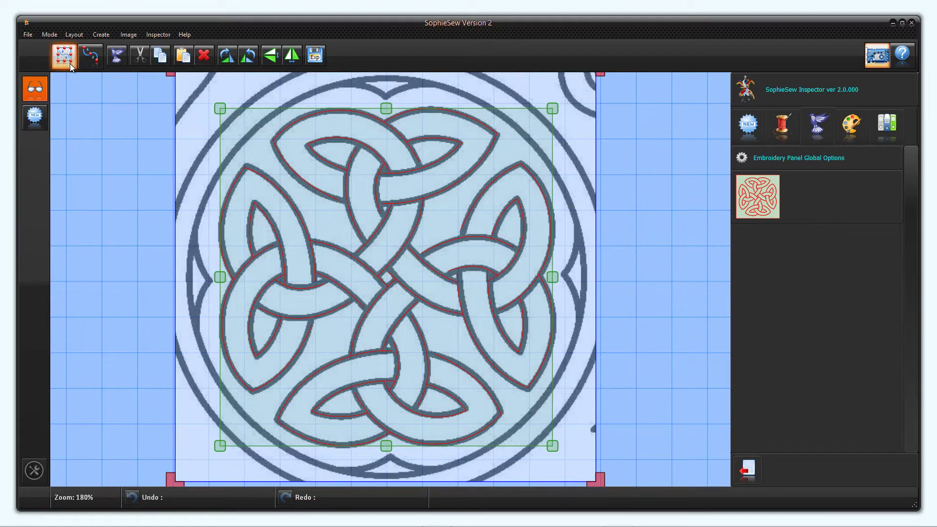
# Open the worksheet CelticRunningEnd.Ss2 from the Tutorials folder.
pyautogui.click(28, 35)
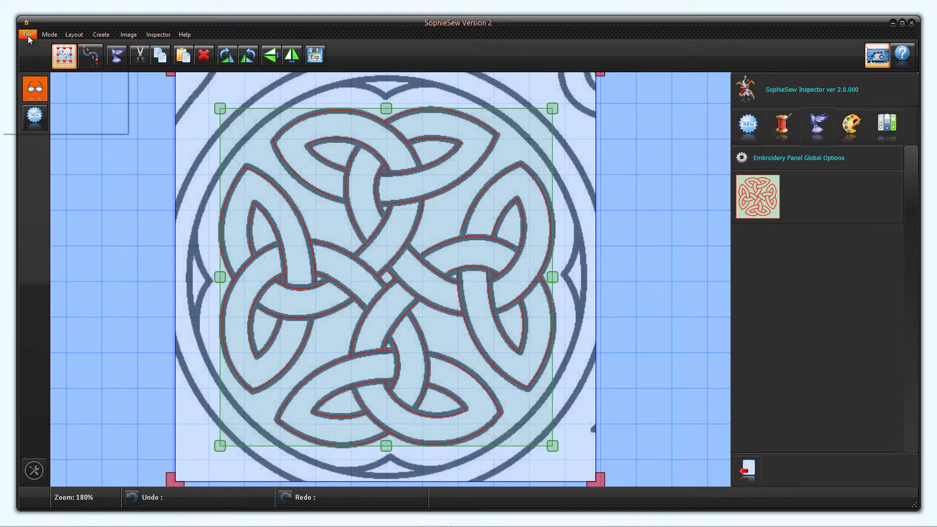
pyautogui.click(28, 58)
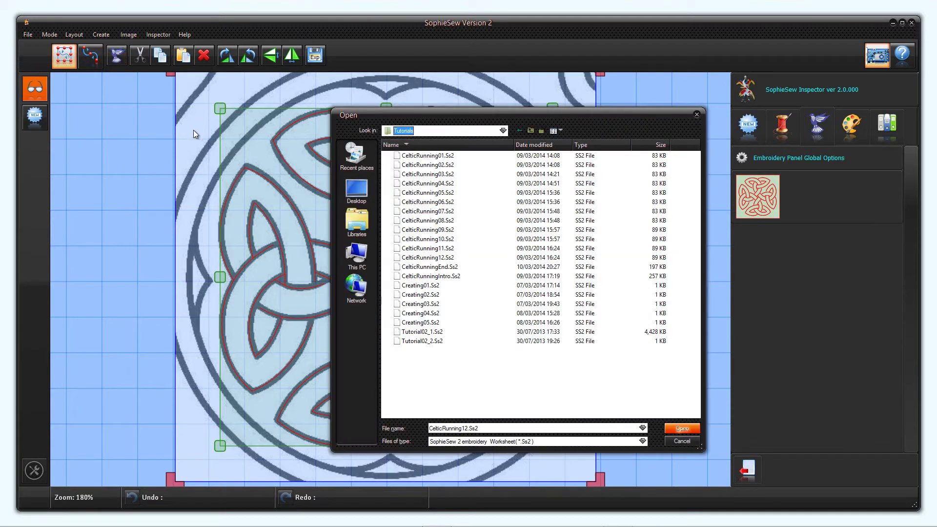
pyautogui.click(429, 268)
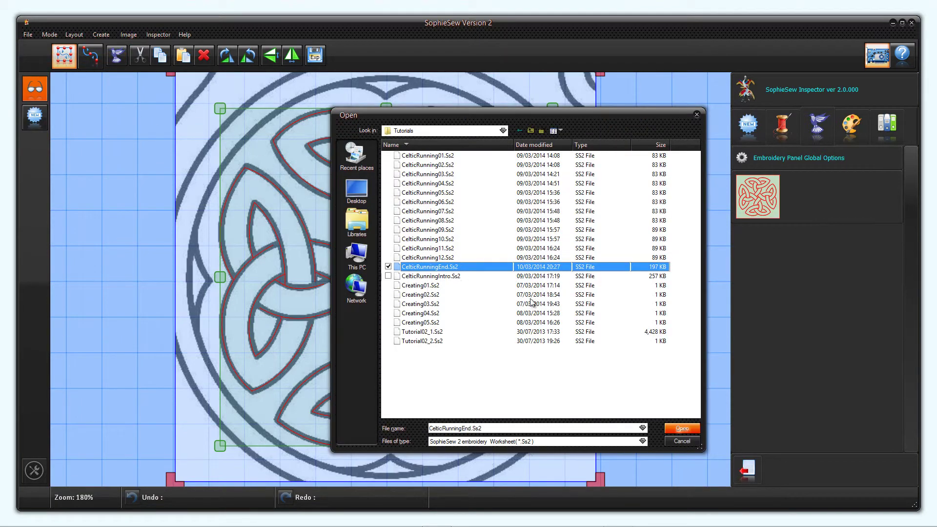
pyautogui.click(682, 429)
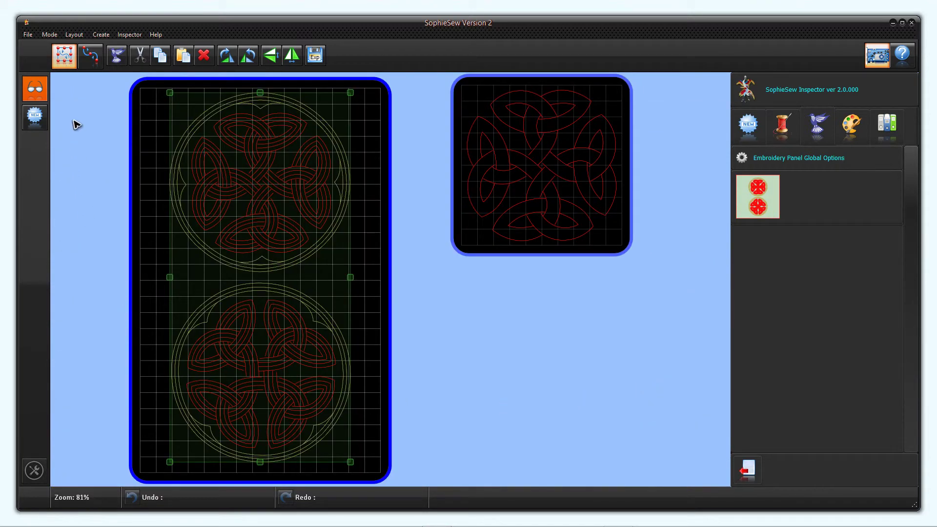
# Duplicate the plain circle outline beside the scalloped circle by copying it and pasting the copy into the worksheet.
pyautogui.moveTo(78, 111); pyautogui.dragTo(126, 244)
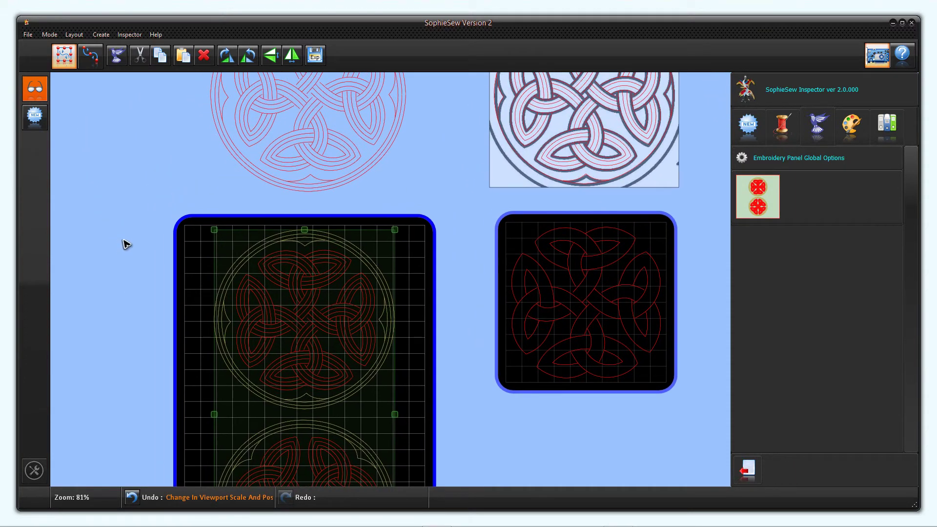
pyautogui.moveTo(167, 113); pyautogui.dragTo(133, 250)
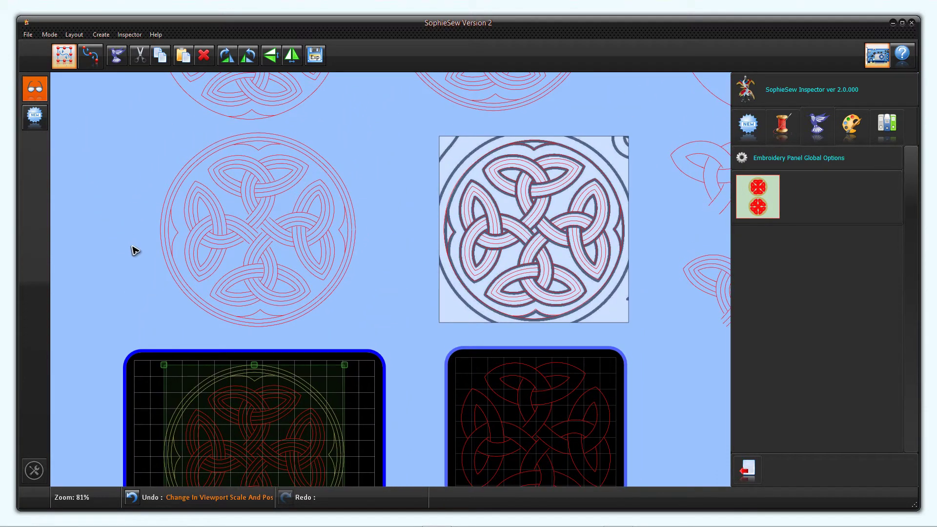
pyautogui.moveTo(351, 163); pyautogui.dragTo(314, 291)
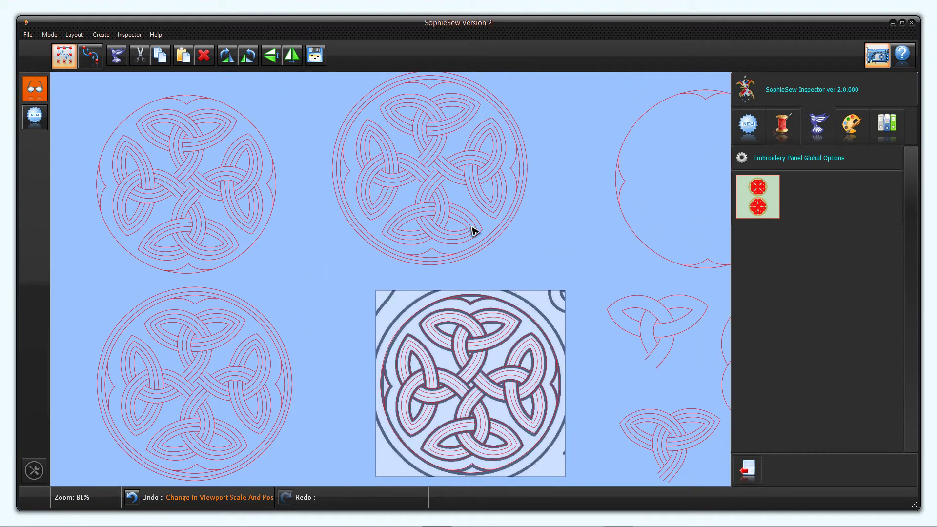
pyautogui.moveTo(567, 216); pyautogui.dragTo(413, 232)
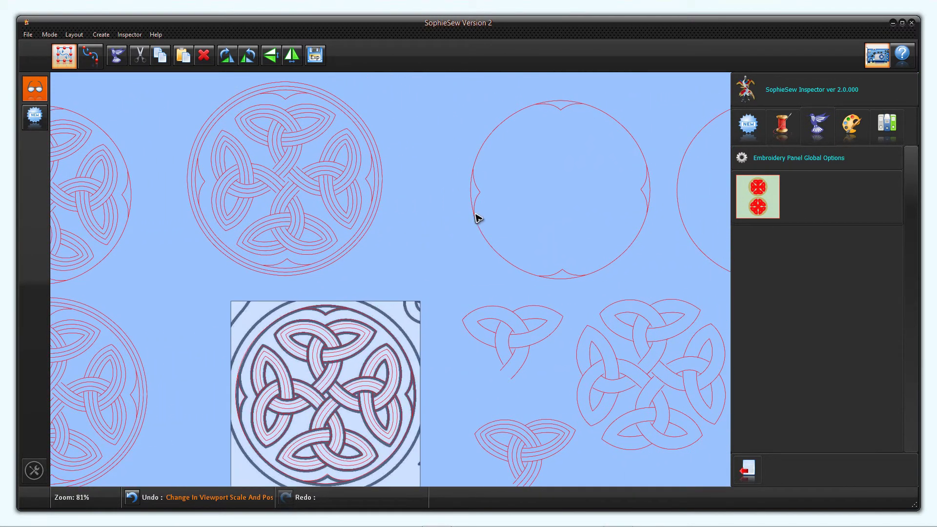
pyautogui.moveTo(562, 179); pyautogui.dragTo(383, 172)
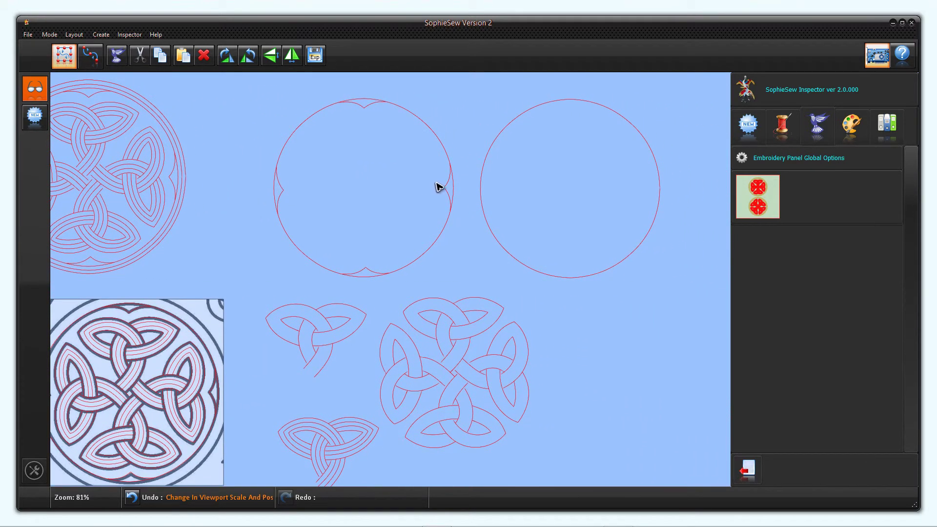
pyautogui.click(514, 119)
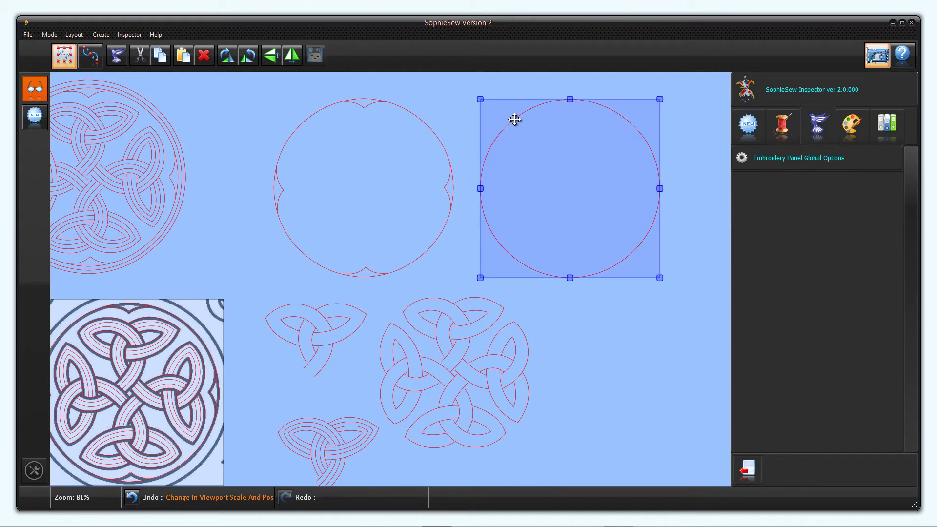
pyautogui.rightClick(514, 119)
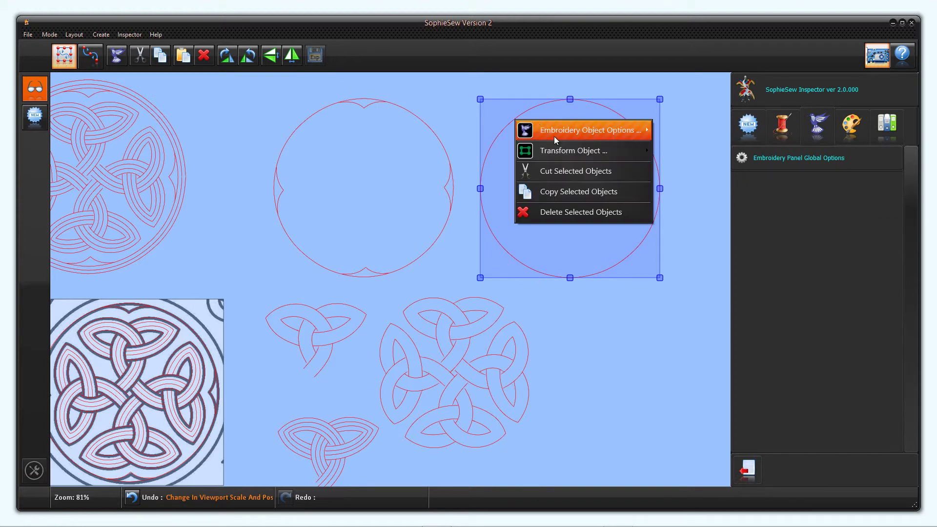
pyautogui.click(572, 192)
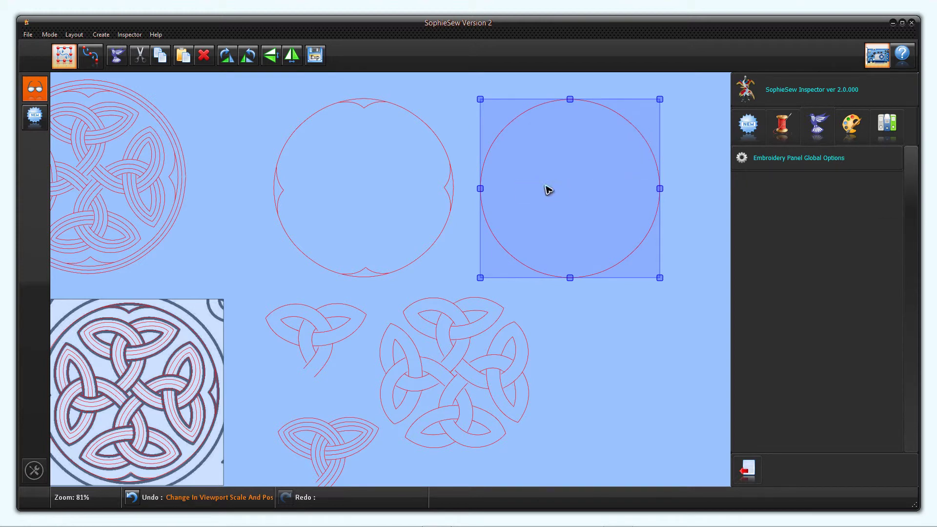
pyautogui.rightClick(321, 203)
pyautogui.click(358, 213)
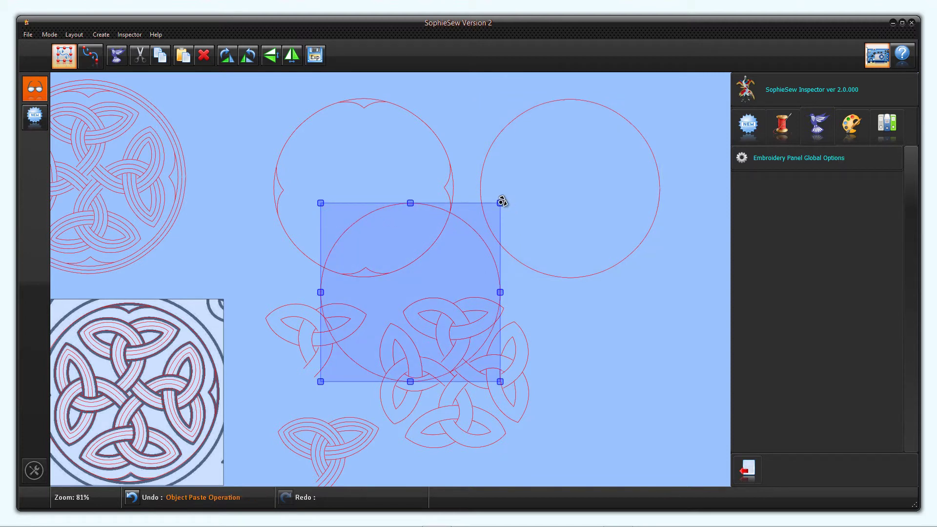
# Scale the pasted circle down proportionally and centre it inside the original circle as a concentric inner ring.
pyautogui.moveTo(501, 202); pyautogui.dragTo(620, 127)
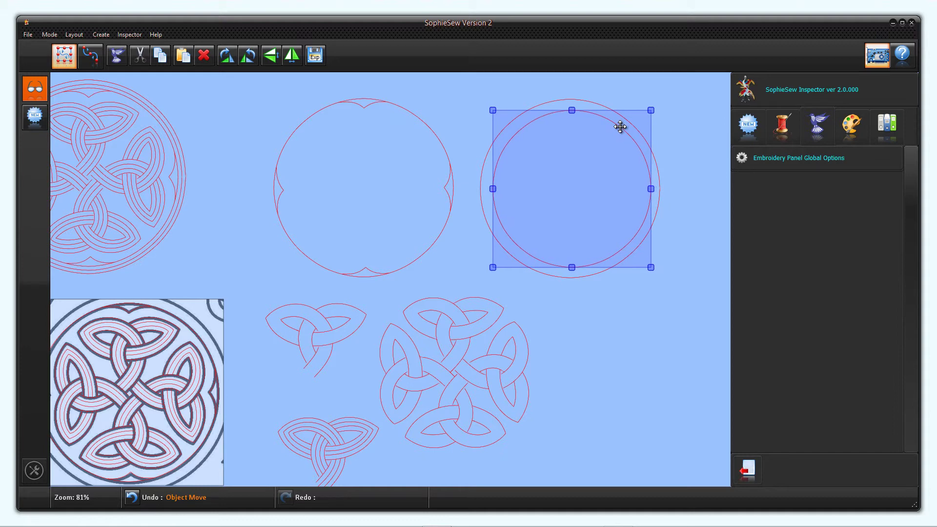
pyautogui.click(572, 170)
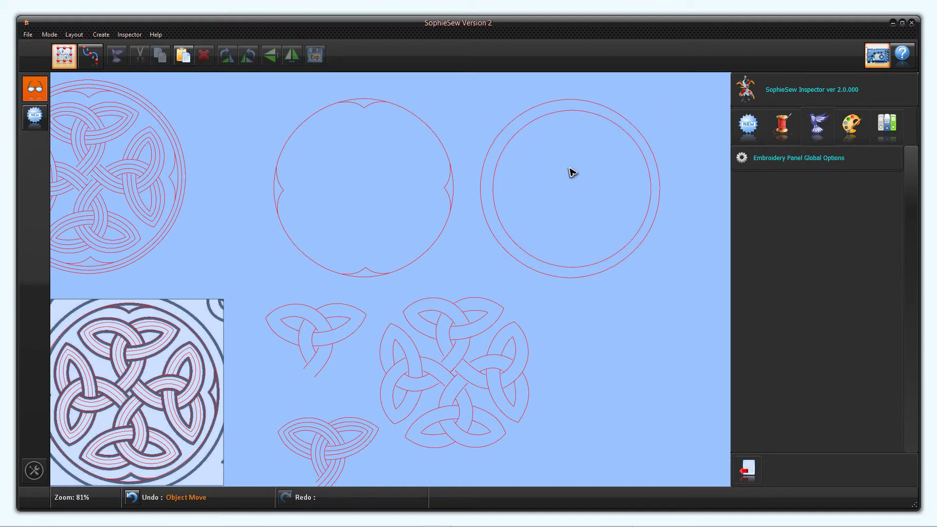